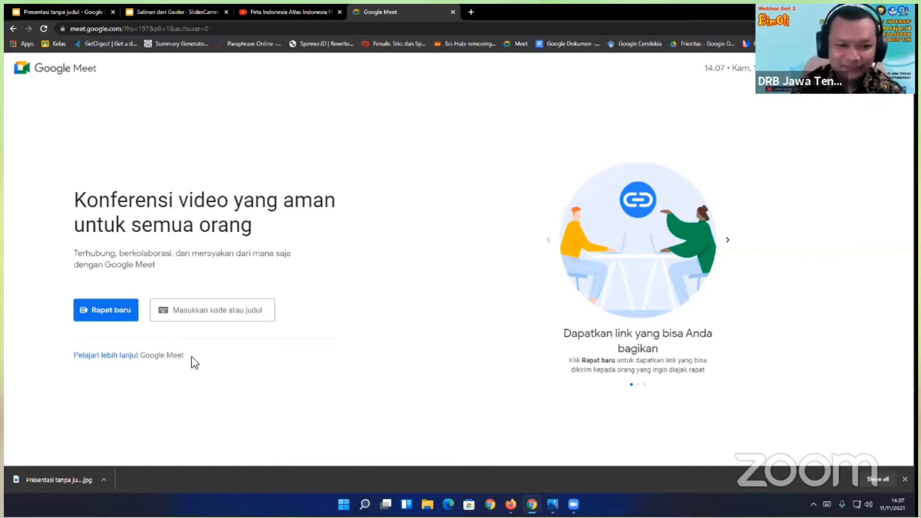
- Create a meeting for later, copy its joining info, and close the info dialog
click(202, 310)
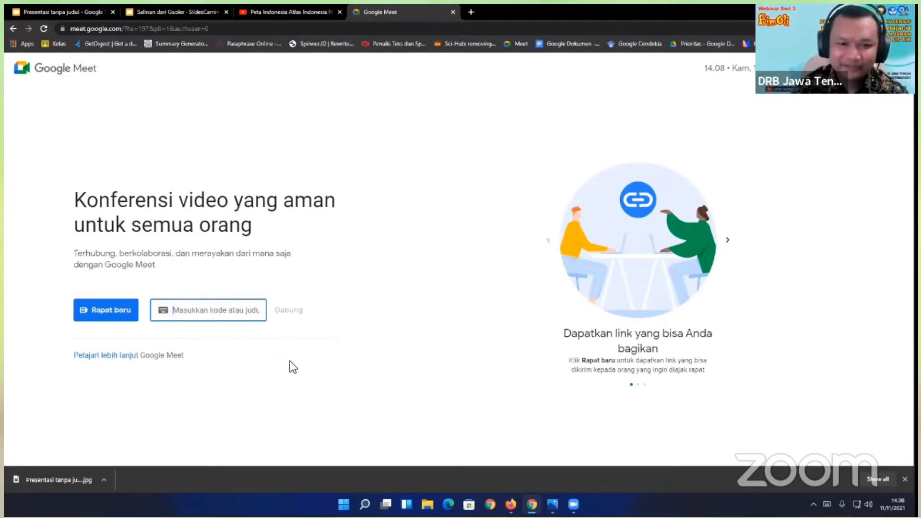
click(904, 478)
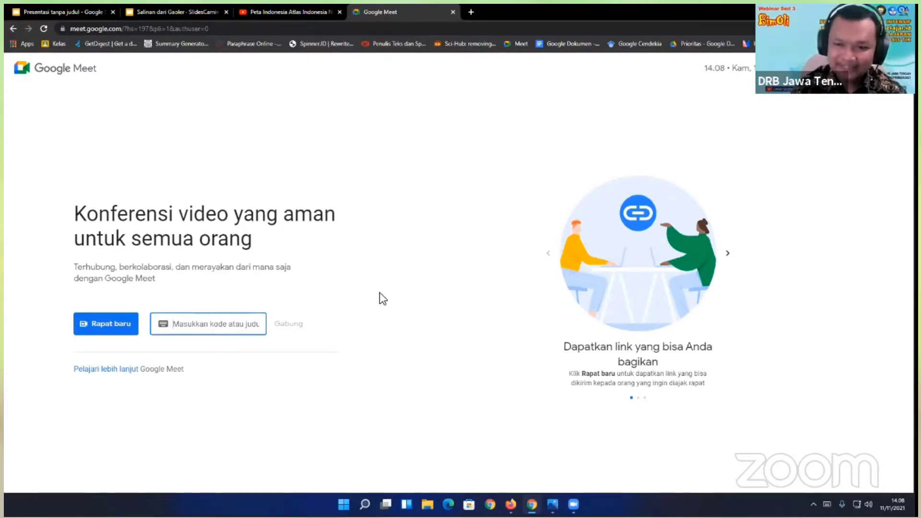
click(105, 330)
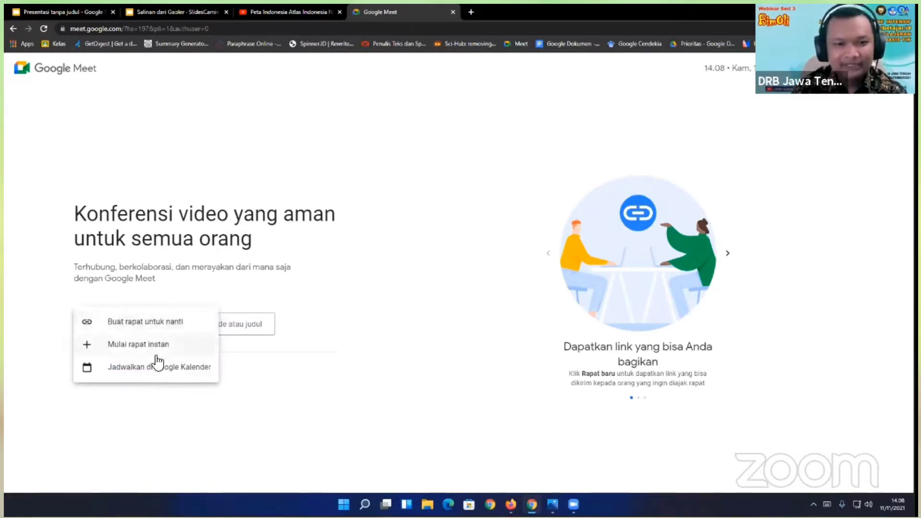
click(146, 323)
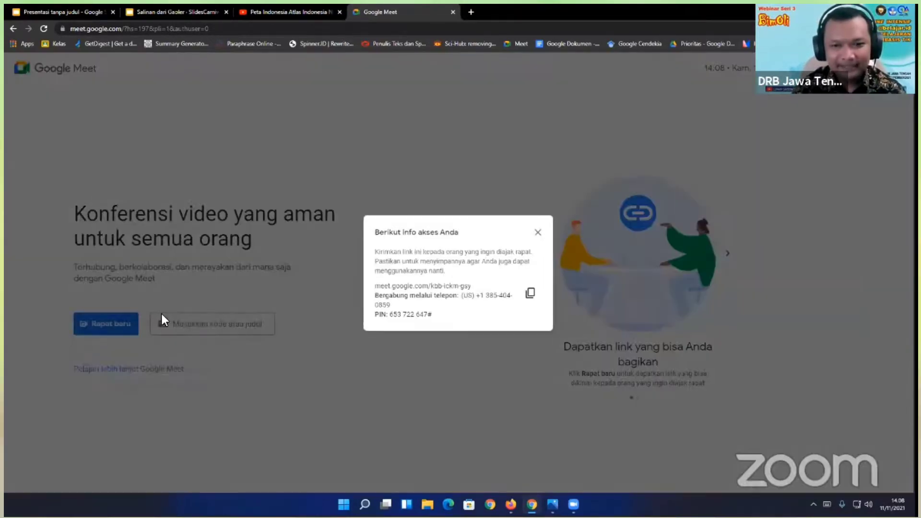
click(532, 294)
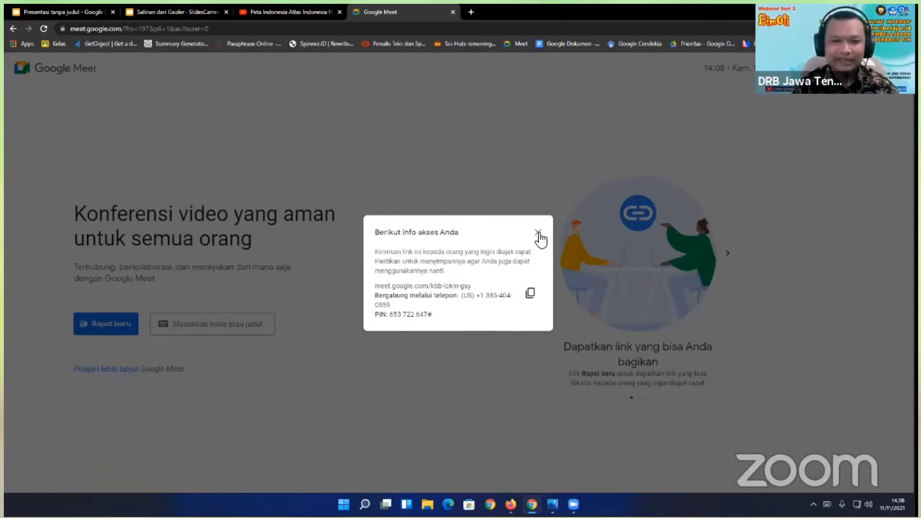
click(538, 233)
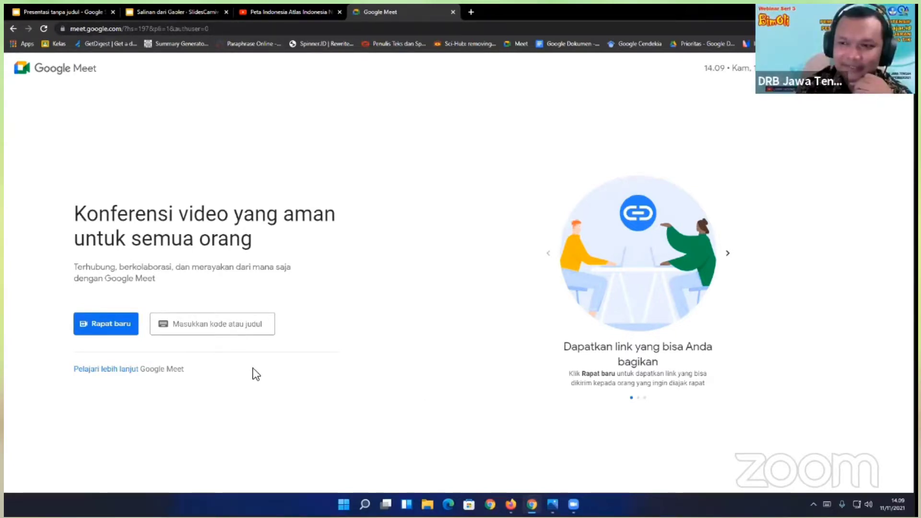
- Generate another meeting link for later use and dismiss its joining info
click(121, 330)
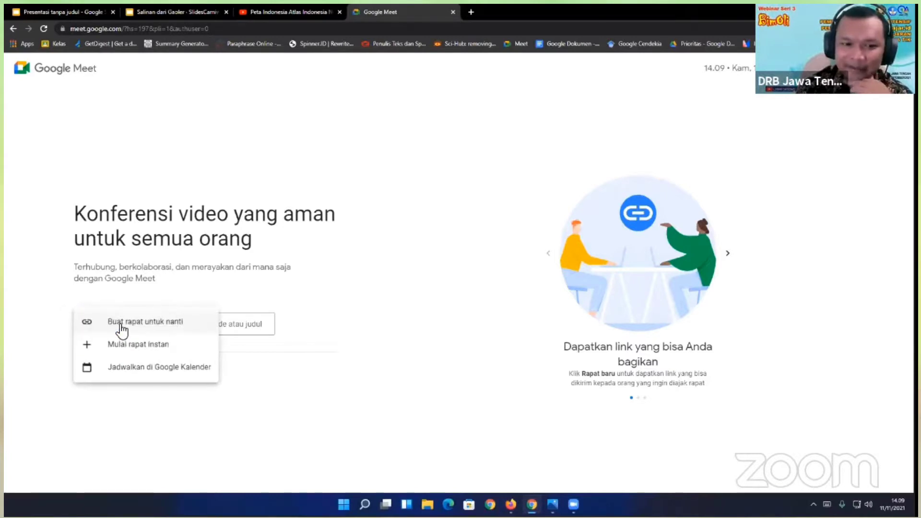
click(160, 325)
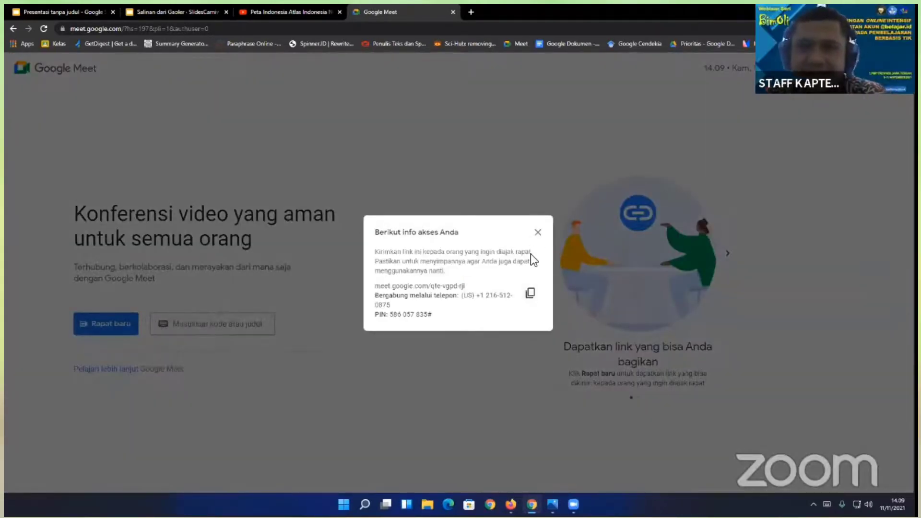
click(538, 232)
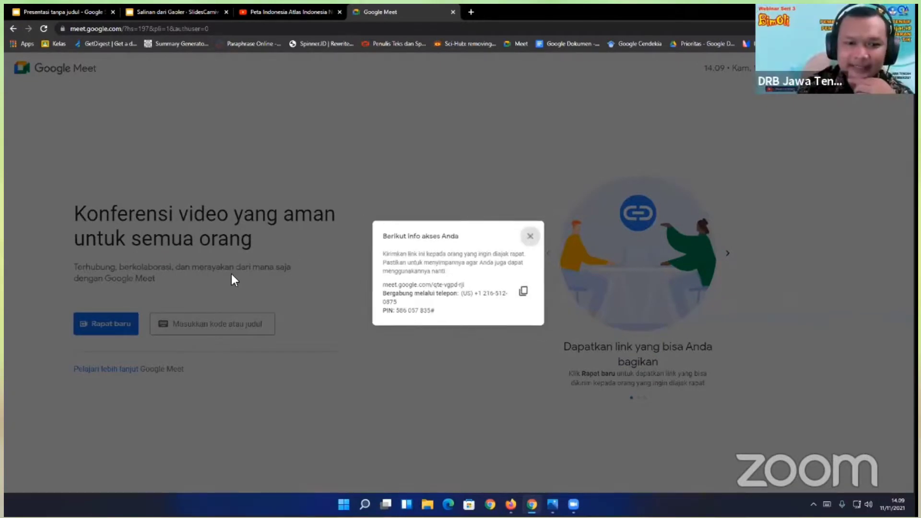
- Start an instant meeting and turn off both the camera and the microphone
click(126, 326)
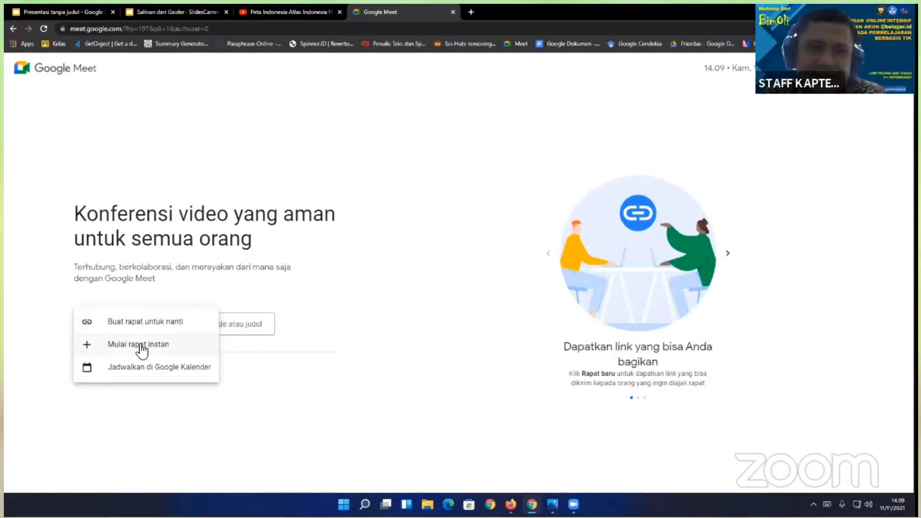
click(141, 346)
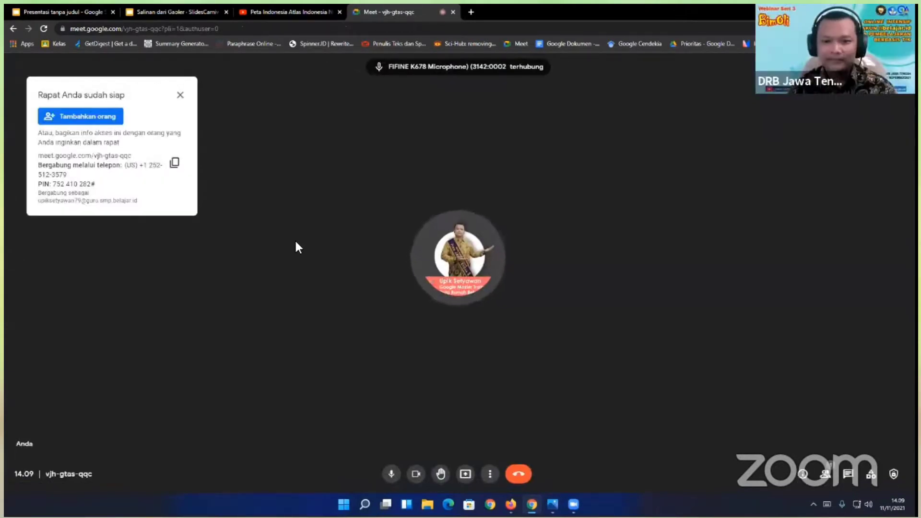
key(ctrl+e)
click(393, 475)
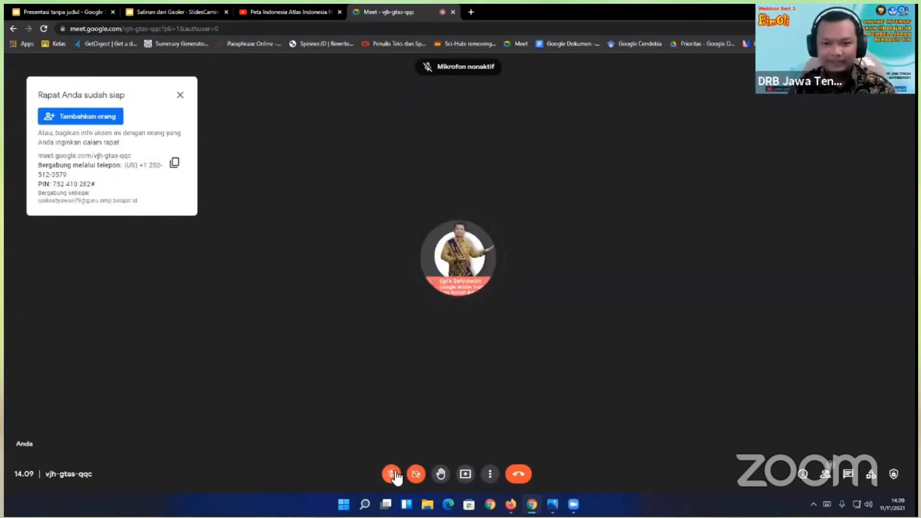
- Switch the meeting microphone on and off twice, ending with it muted
click(394, 474)
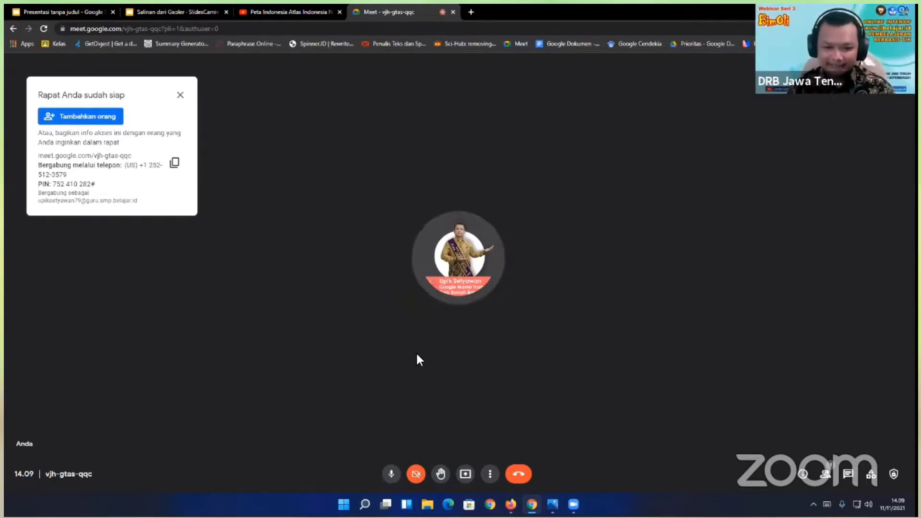
click(391, 474)
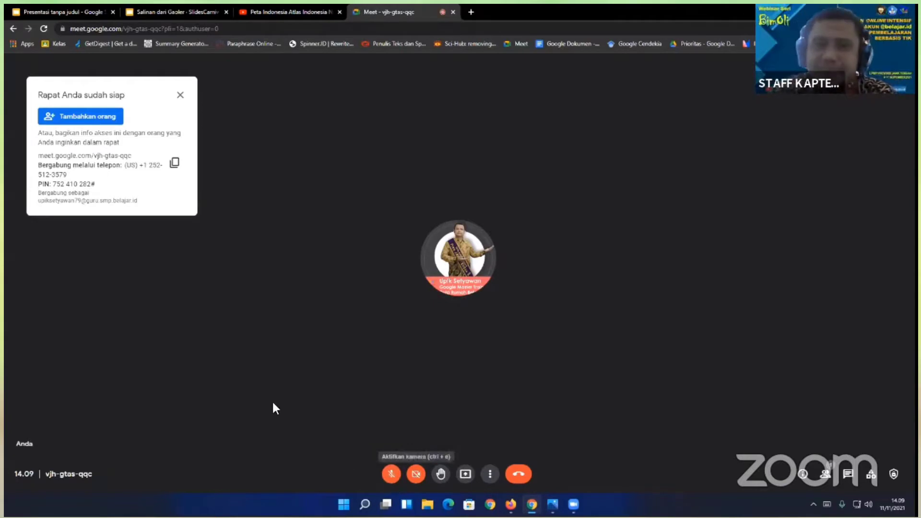
click(391, 475)
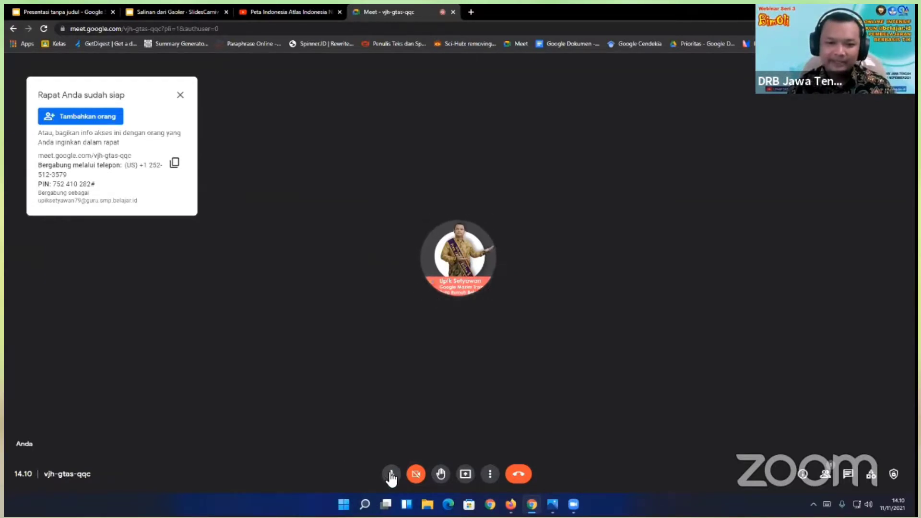
click(392, 475)
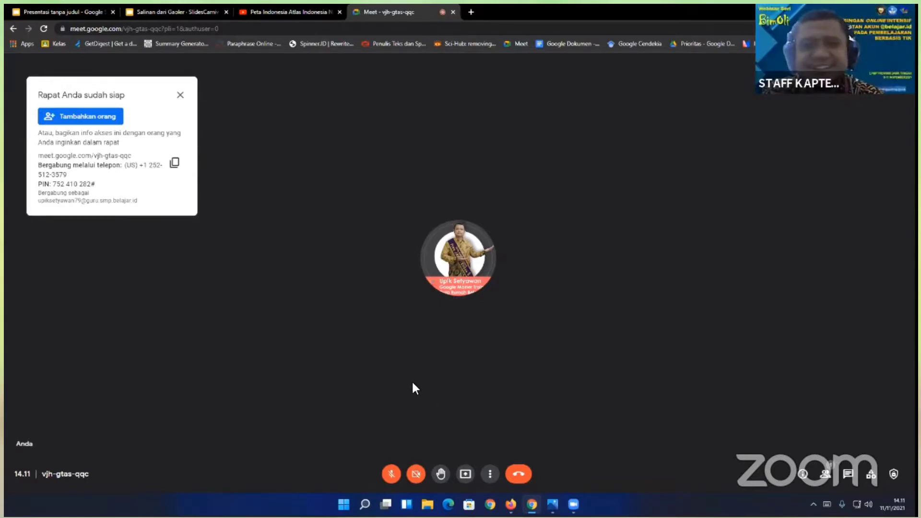
- Raise and lower the hand twice in the meeting, ending with it lowered
click(441, 476)
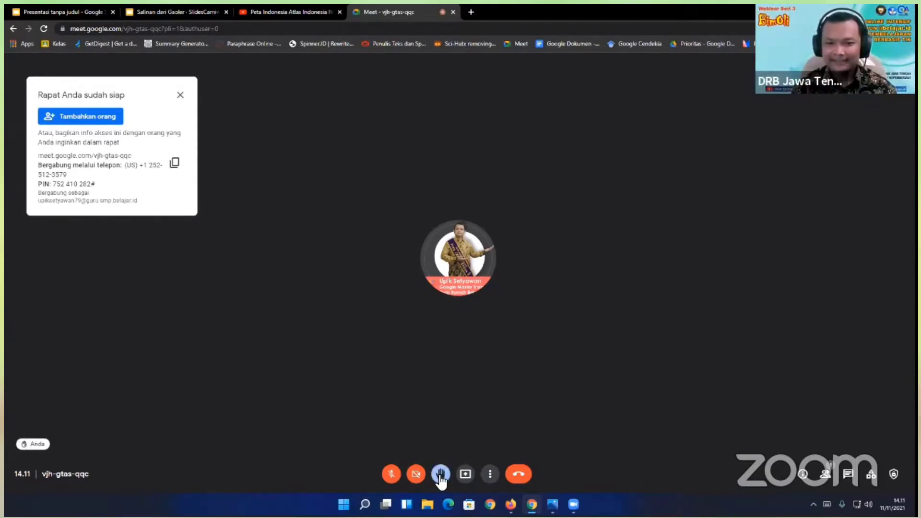
click(441, 475)
click(440, 475)
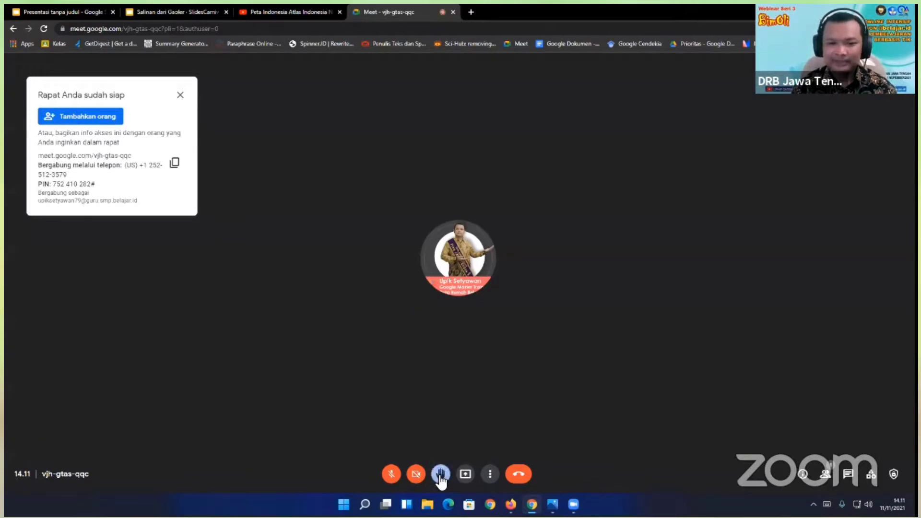
click(440, 476)
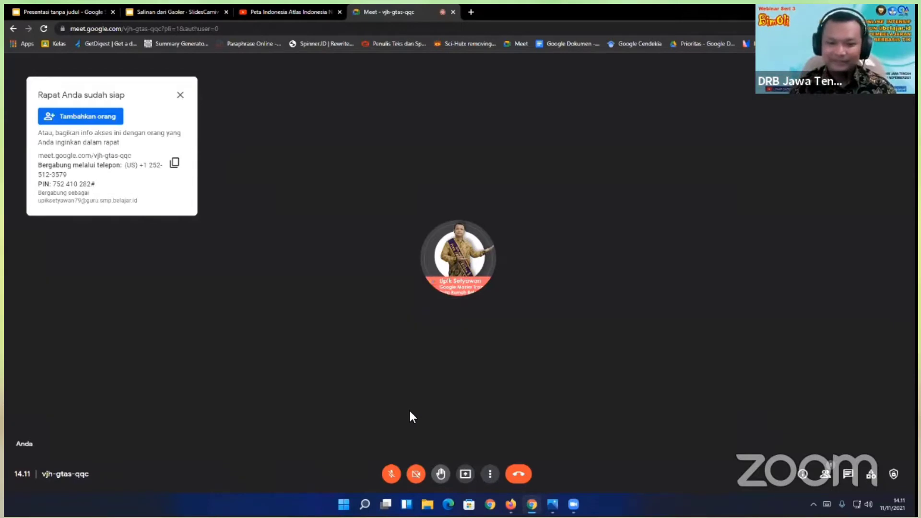
- Choose the "Peta Indonesia Atlas Indonesia Nusantara" YouTube tab as the presentation source with tab audio, and cancel the sharing
click(466, 479)
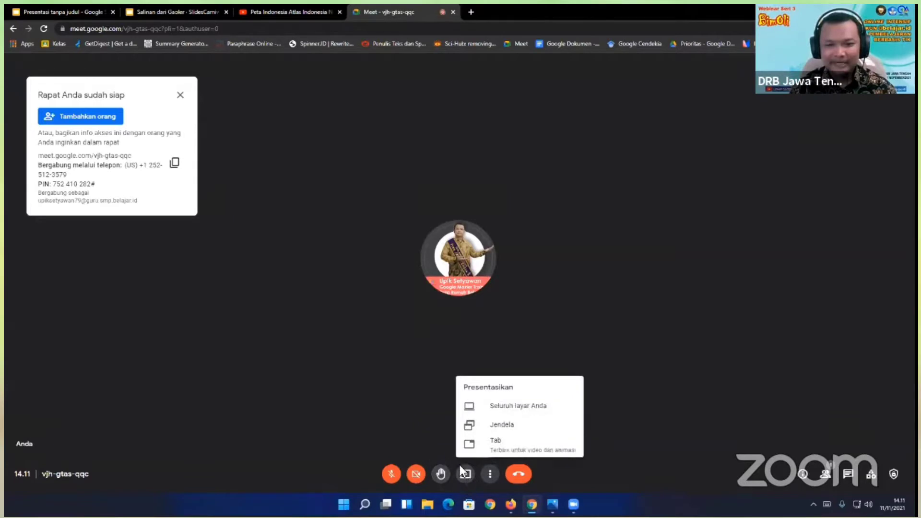
click(459, 464)
click(465, 473)
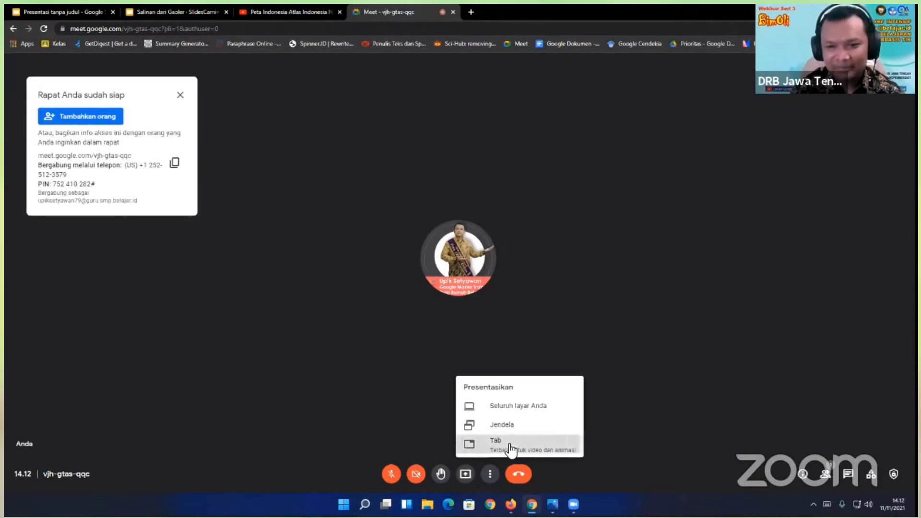
click(511, 447)
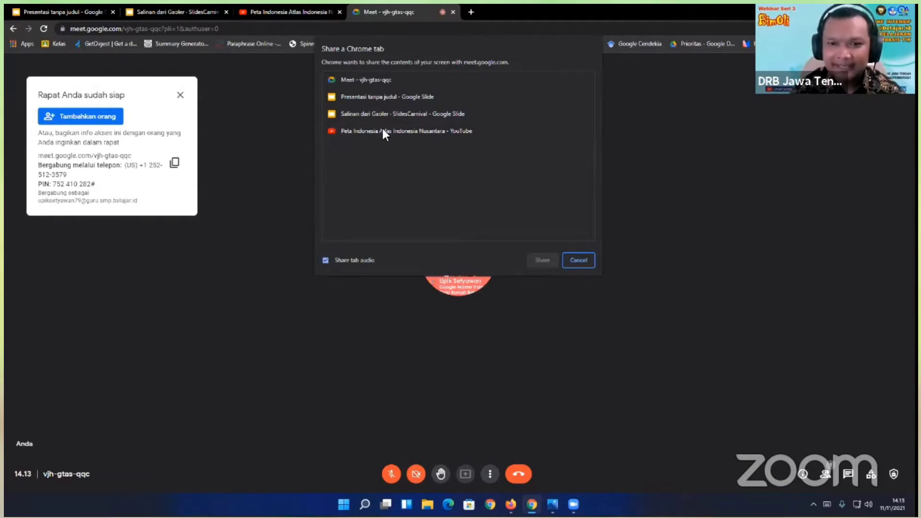
click(359, 131)
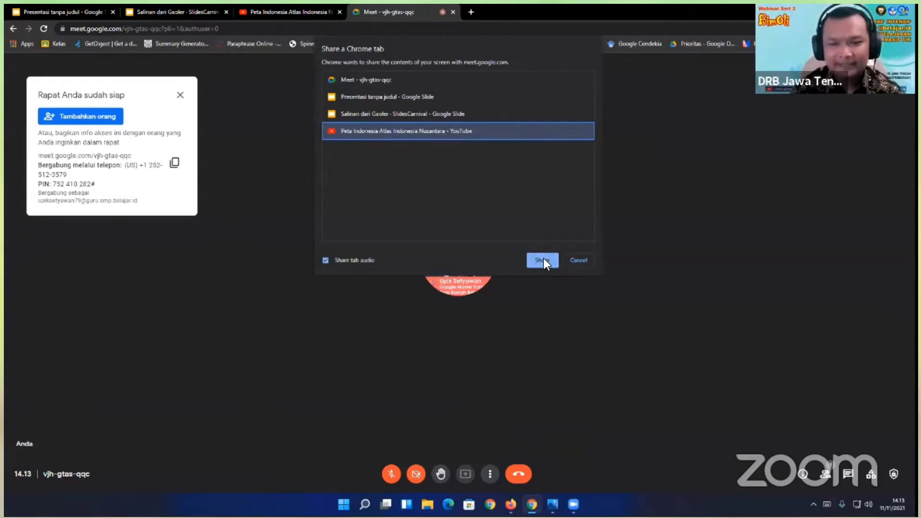
click(585, 261)
- Look at the application windows available for presenting in the meeting and cancel the sharing
click(465, 474)
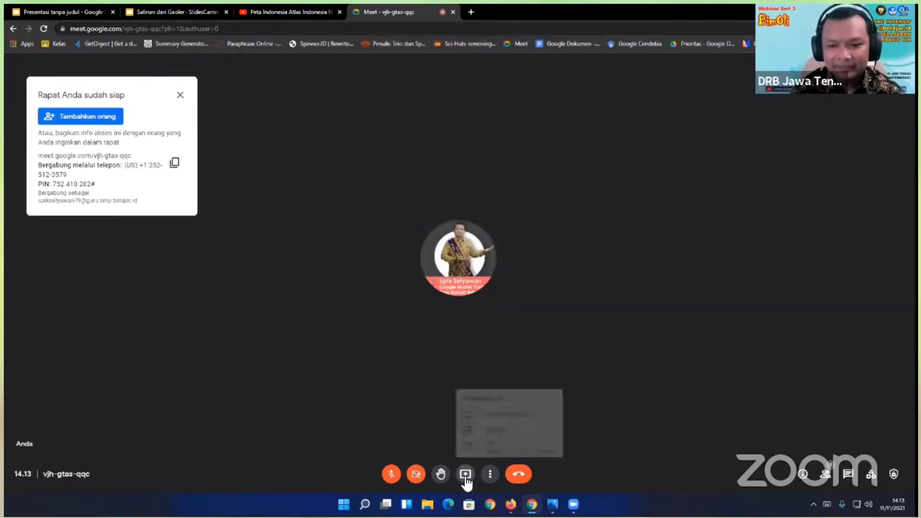
click(499, 422)
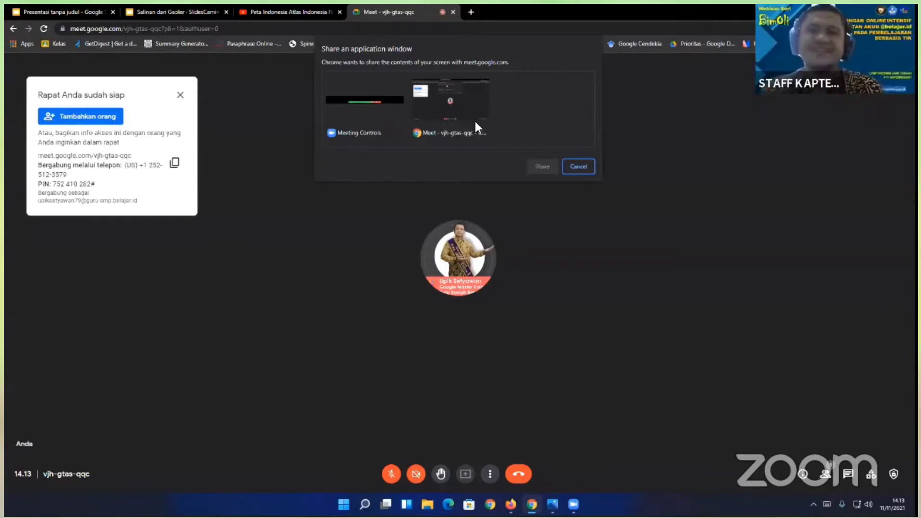
click(585, 169)
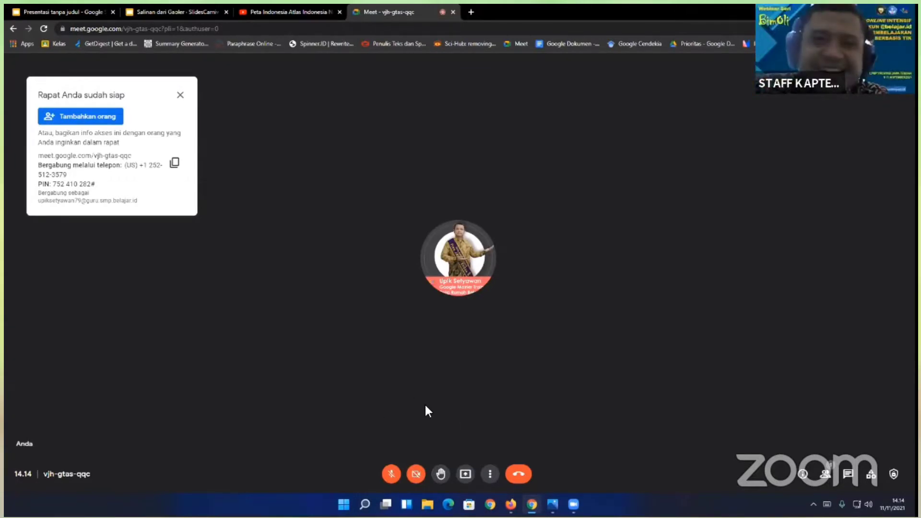
- Start a new Jamboard virtual whiteboard for the meeting, and close it and the meeting activities
click(490, 476)
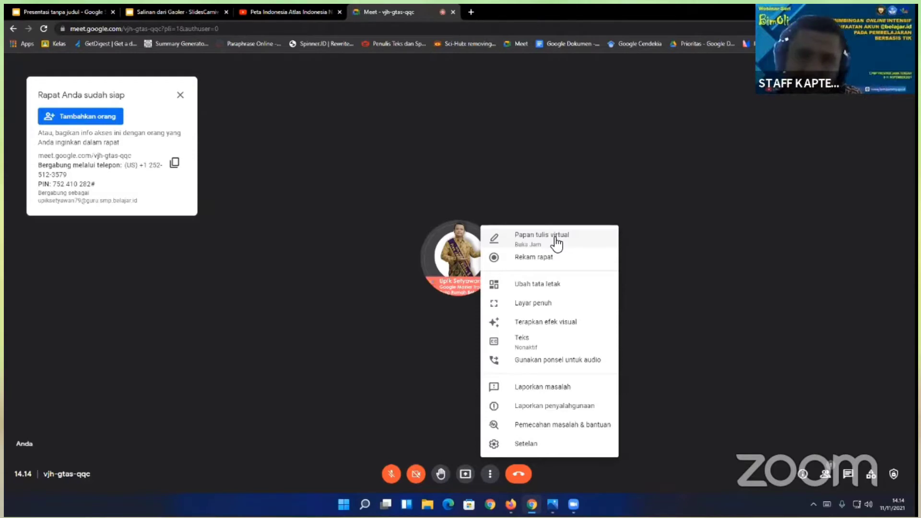
click(353, 341)
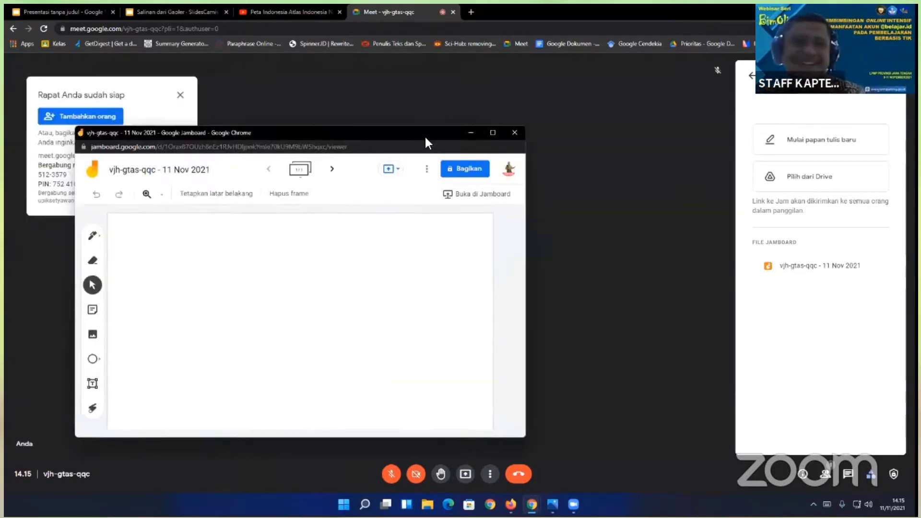
click(514, 133)
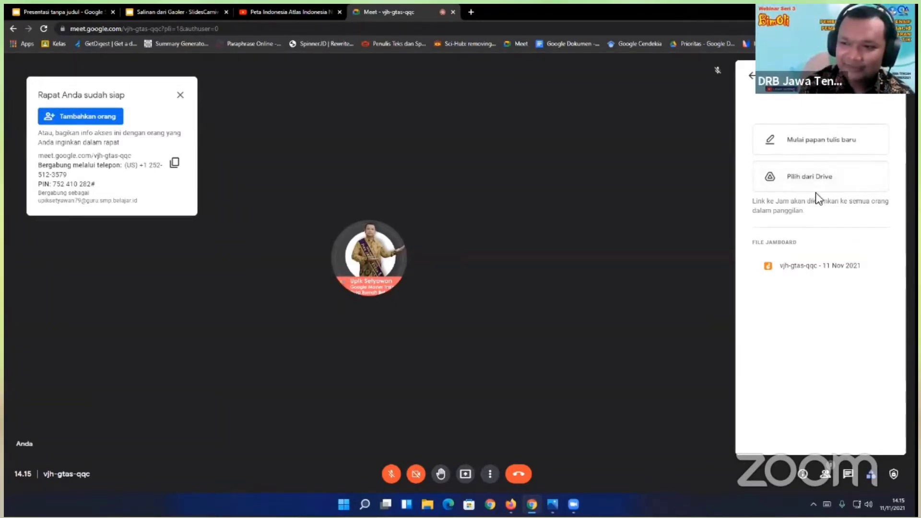
click(751, 78)
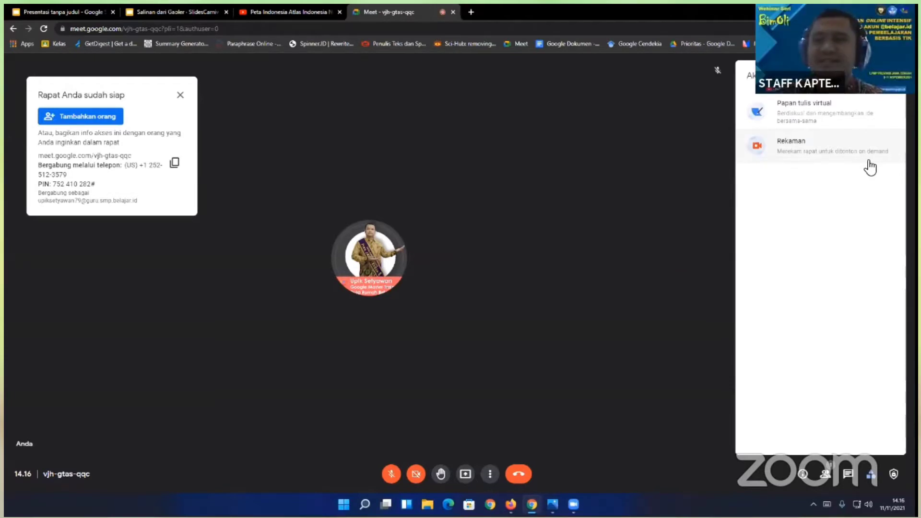
click(895, 76)
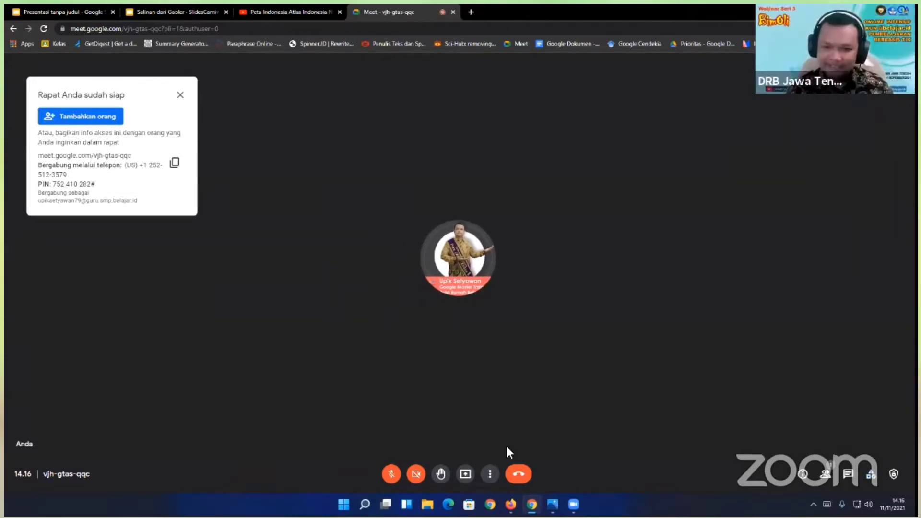
- Start recording the meeting and confirm that all participants are ready
click(490, 475)
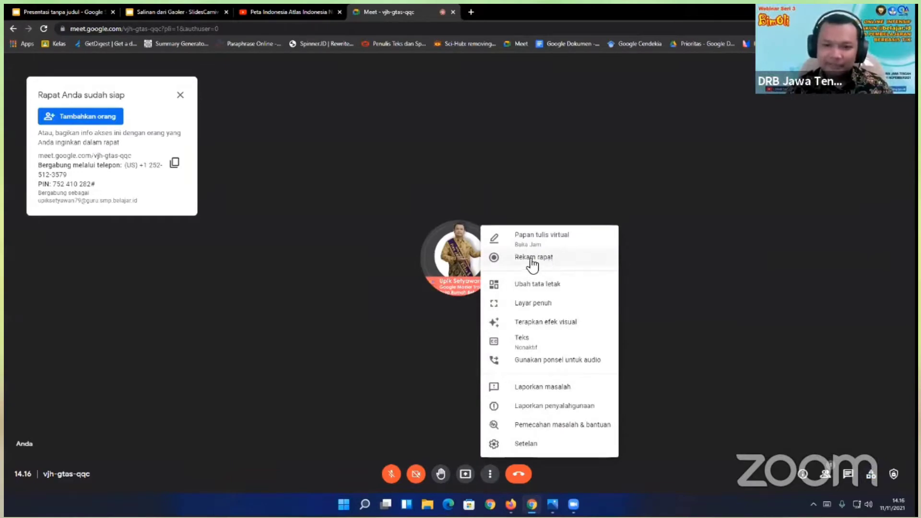
click(553, 259)
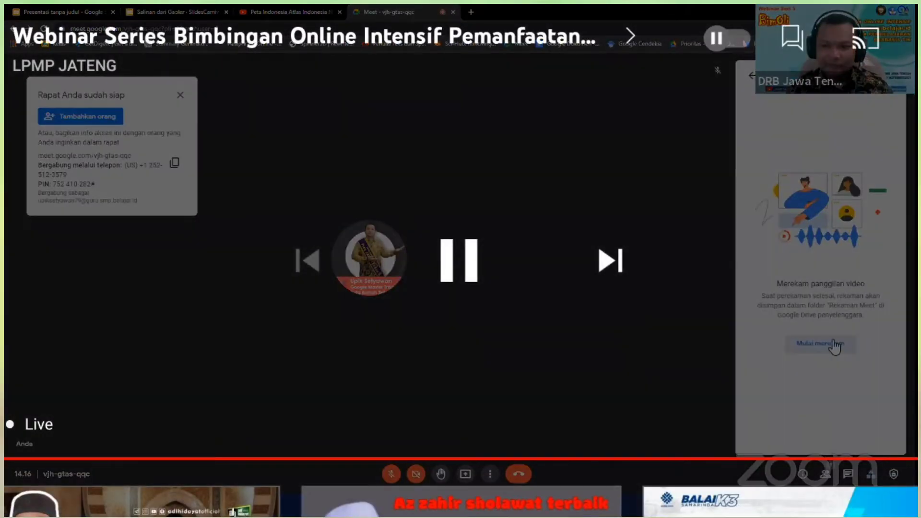
click(833, 344)
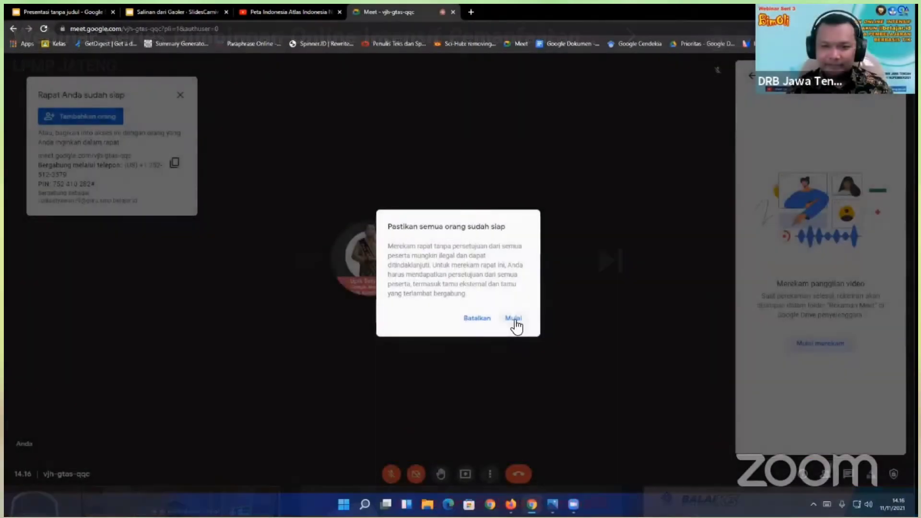
click(511, 317)
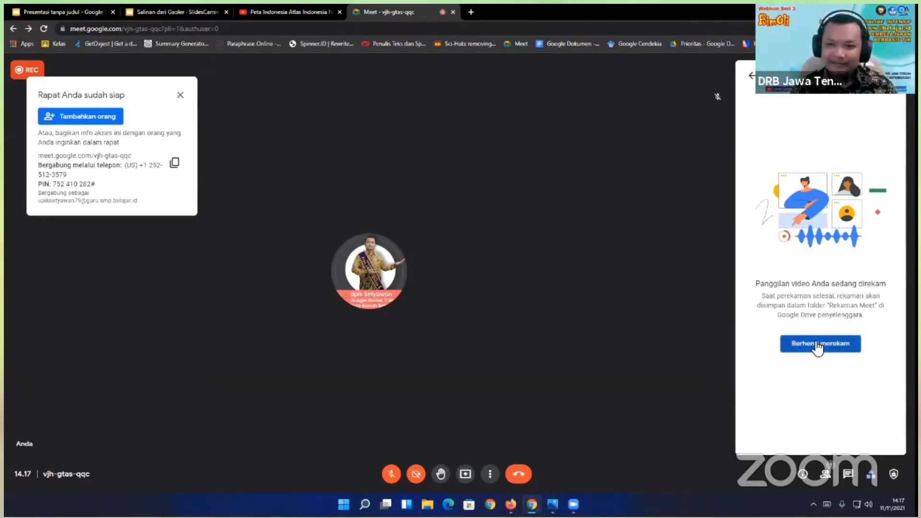
- Stop recording the meeting, confirm that the recording ends, and return to the list of meeting activities
click(815, 343)
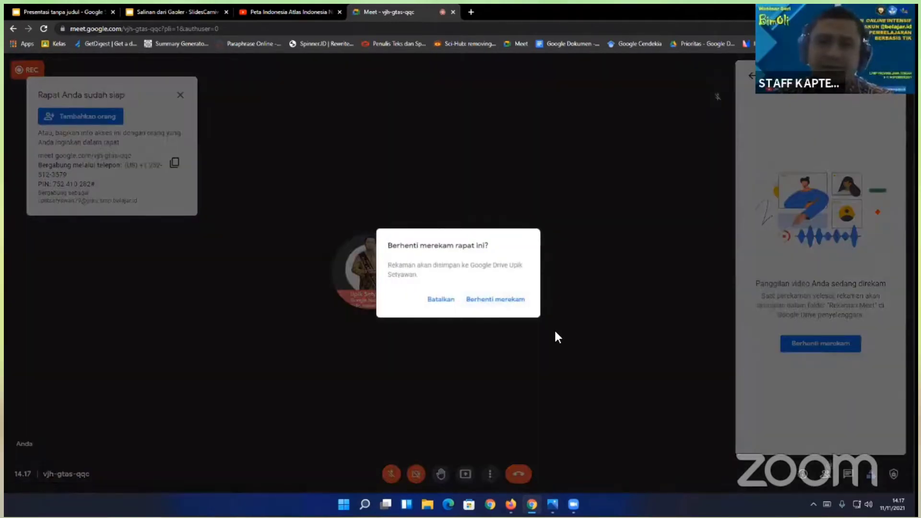
click(440, 302)
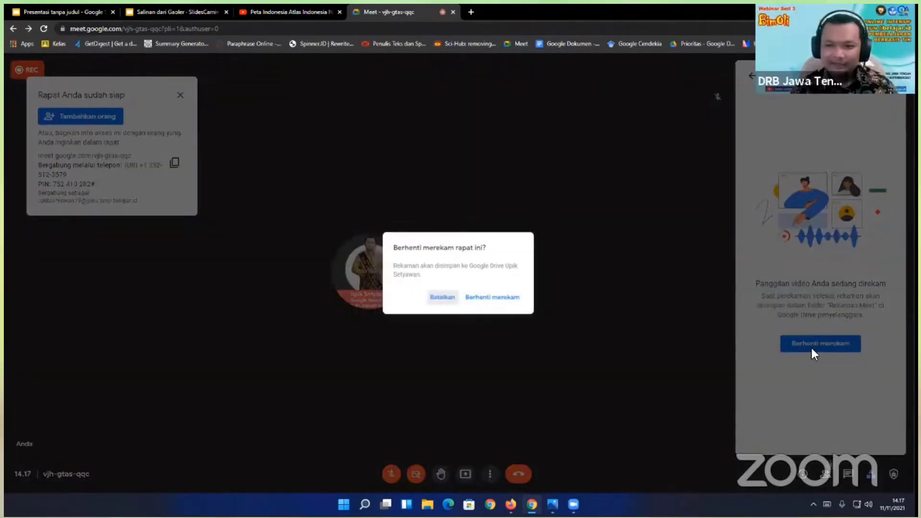
click(828, 344)
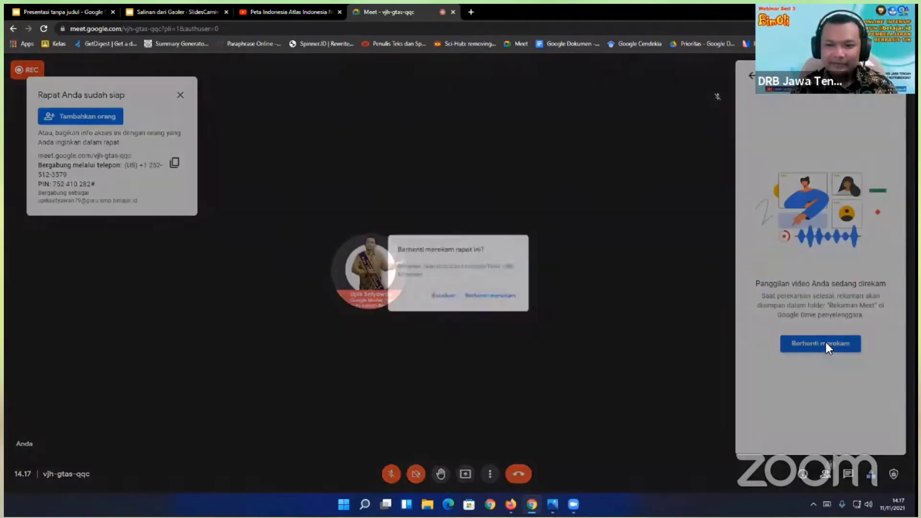
click(502, 301)
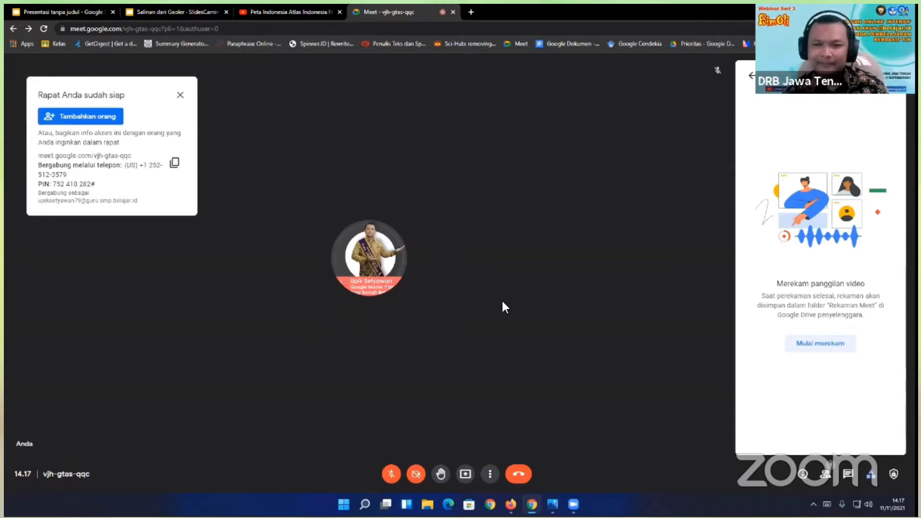
click(751, 76)
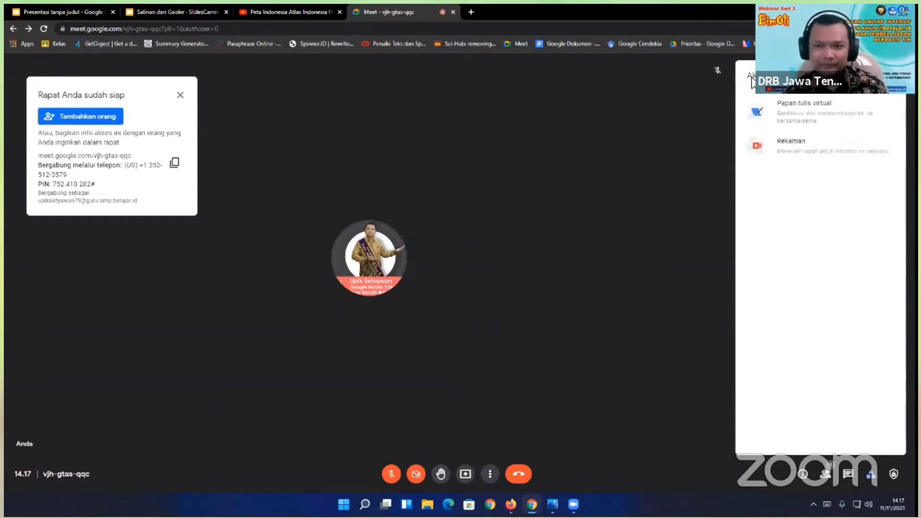
- Change the meeting layout to Bersusun and lower the maximum number of tiles to 42
click(490, 474)
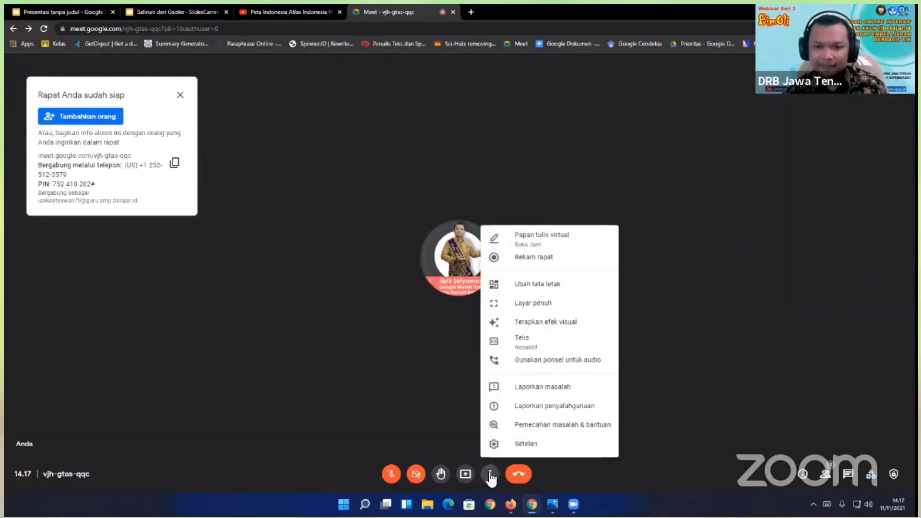
click(538, 283)
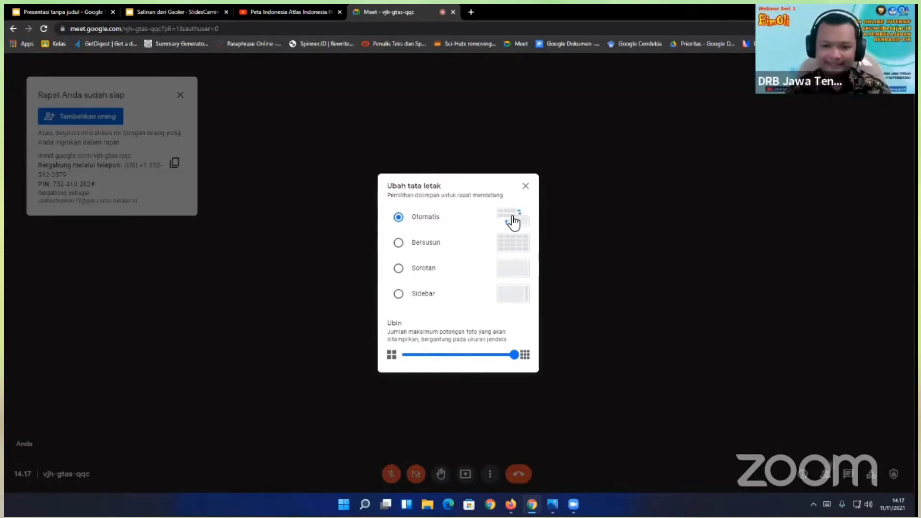
click(420, 245)
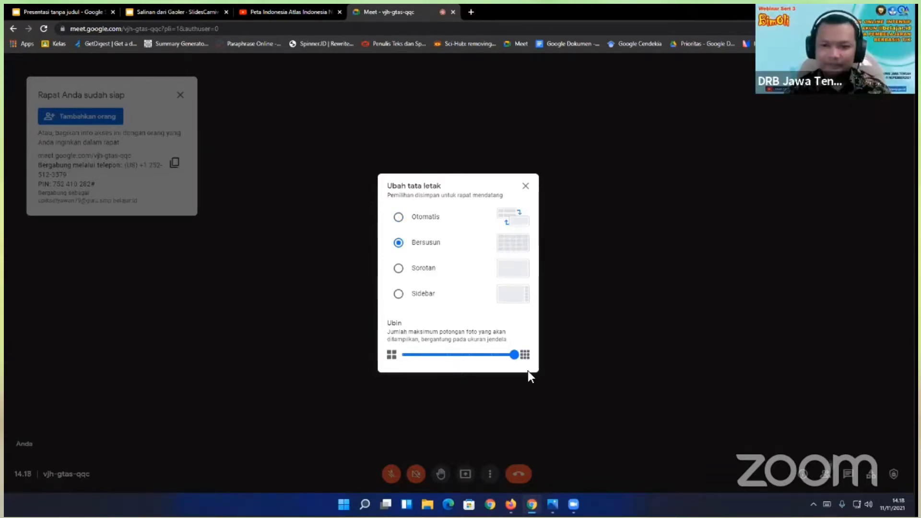
click(514, 356)
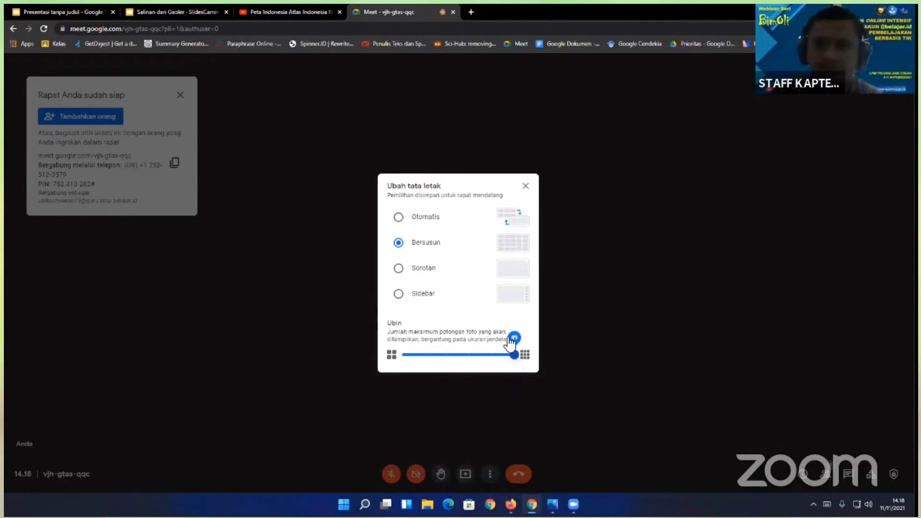
key(Left)
key(Left)
key(Left)
key(Left)
key(Left)
key(Left)
key(Left)
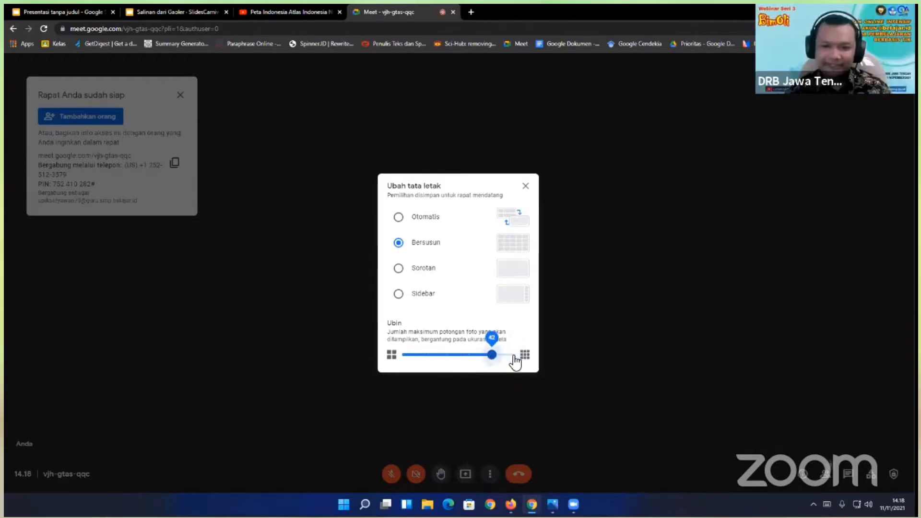
- Set the maximum number of tiles in the Bersusun layout to 49
mouse_move(514, 360)
mouse_down()
mouse_move(407, 363)
mouse_move(515, 361)
mouse_up()
key(Right)
key(Right)
key(Right)
key(Right)
key(Right)
key(Right)
key(Right)
key(Right)
key(Right)
key(Right)
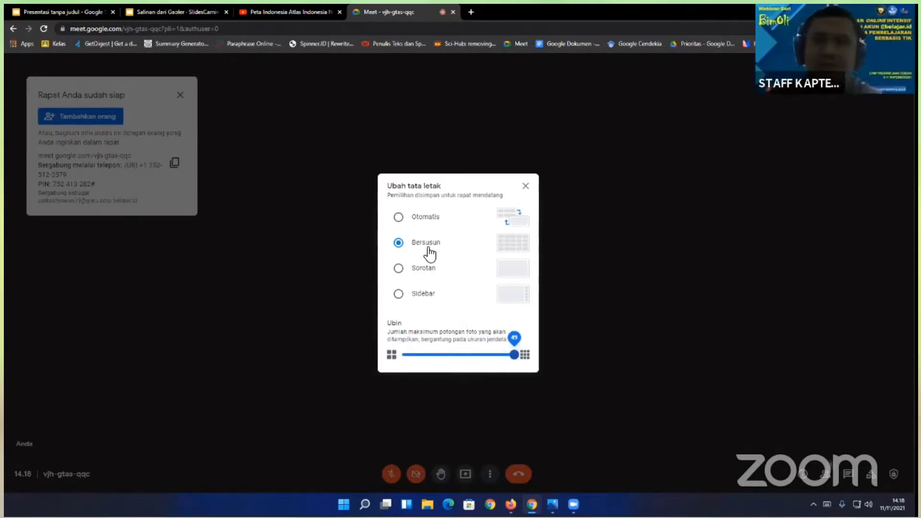
- Try the Sorotan layout, switch the meeting layout back to Otomatis, and close the layout settings
click(420, 273)
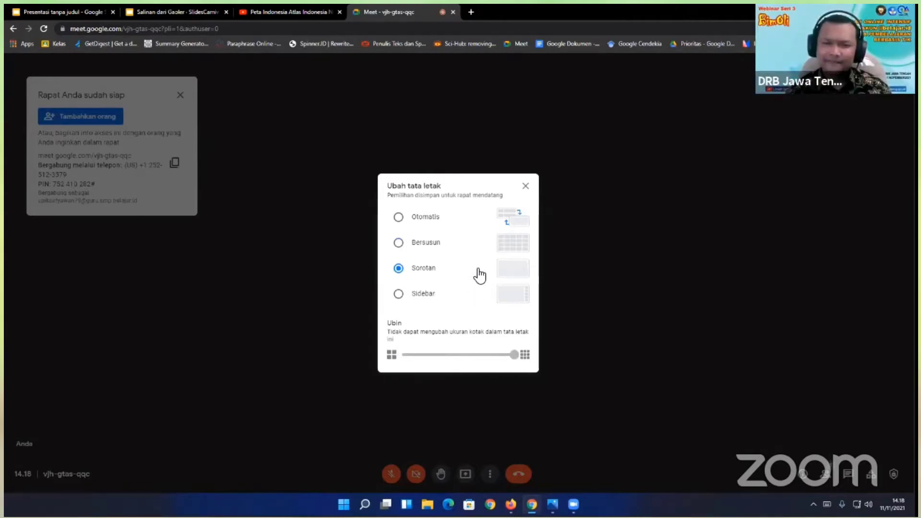
click(429, 224)
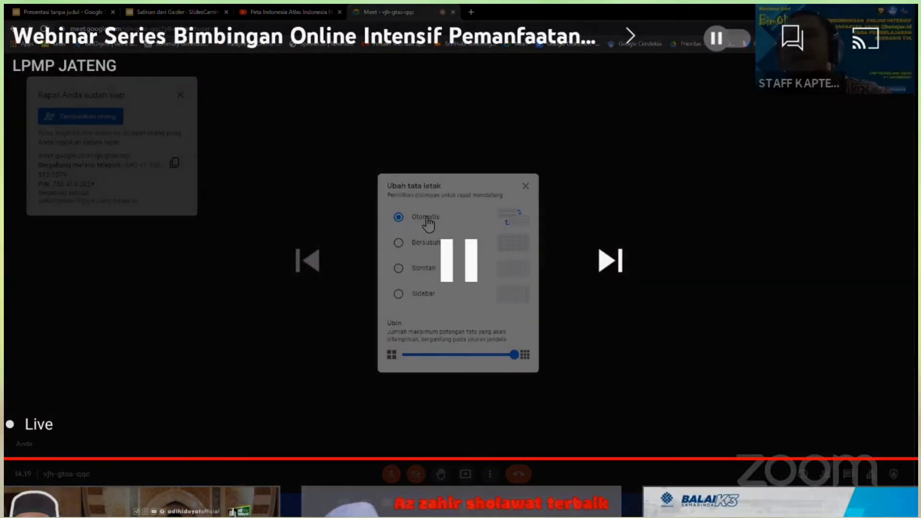
click(304, 405)
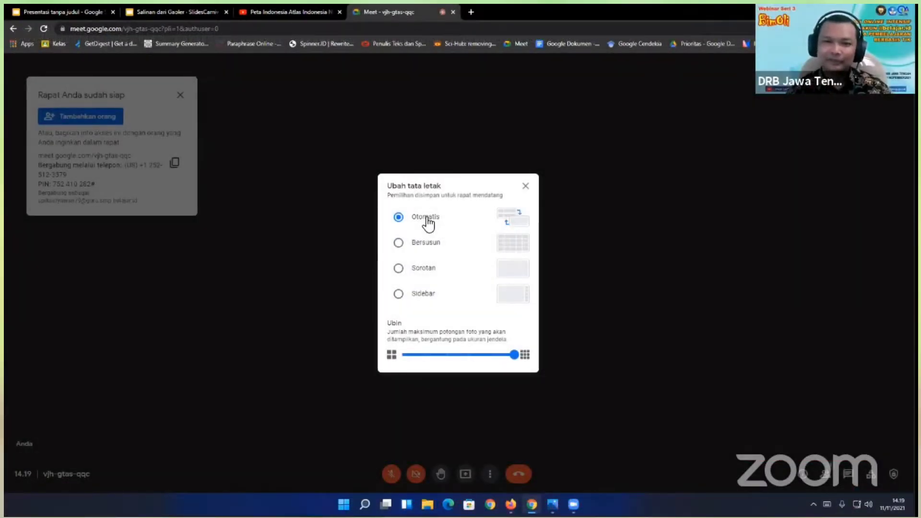
click(532, 187)
- Try to apply the animated "Di bawah laut" background, look through the other backgrounds, and close the visual effects
click(490, 473)
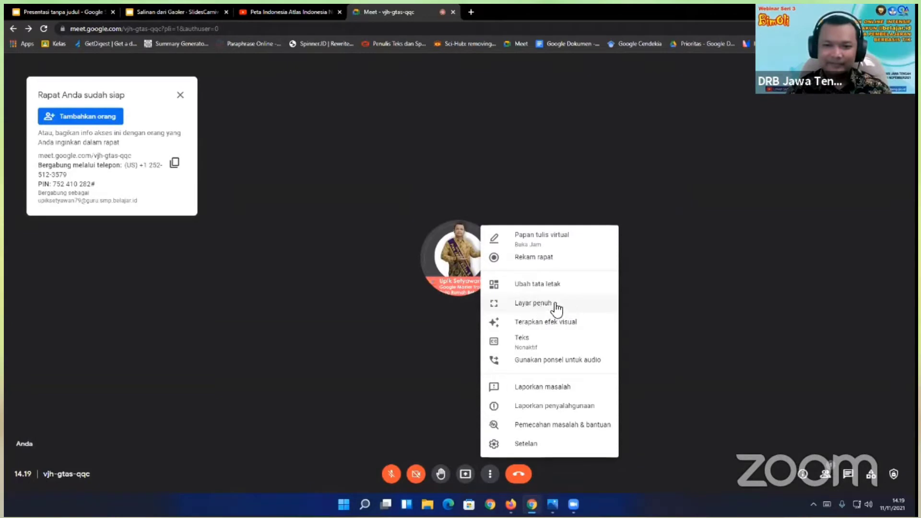
click(526, 322)
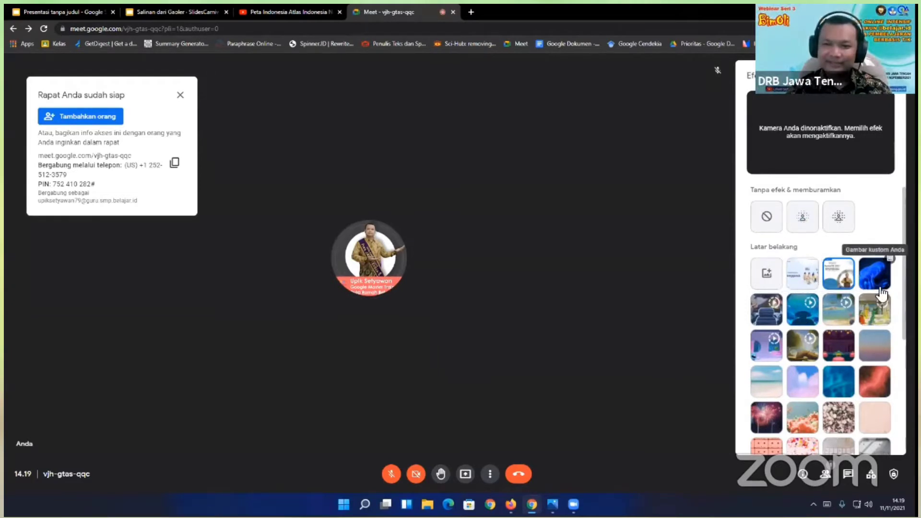
click(806, 312)
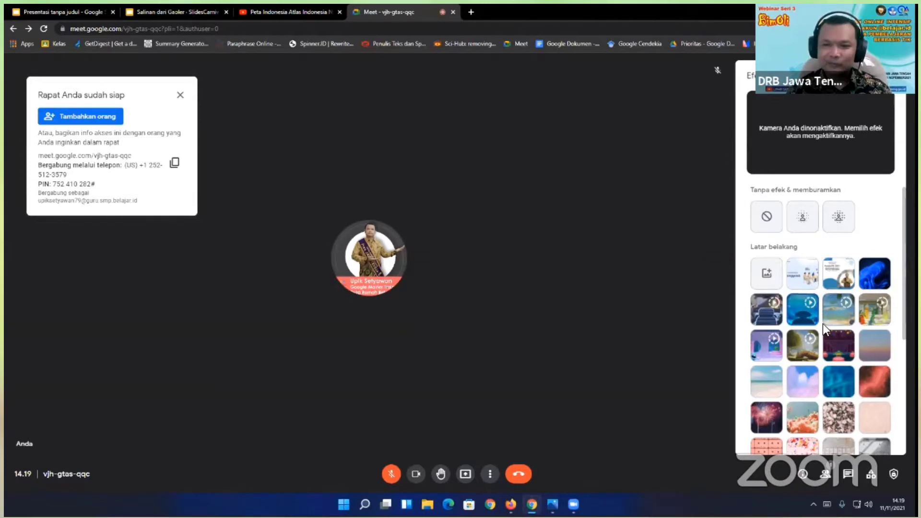
scroll(822, 324, down, 1)
scroll(822, 324, up, 1)
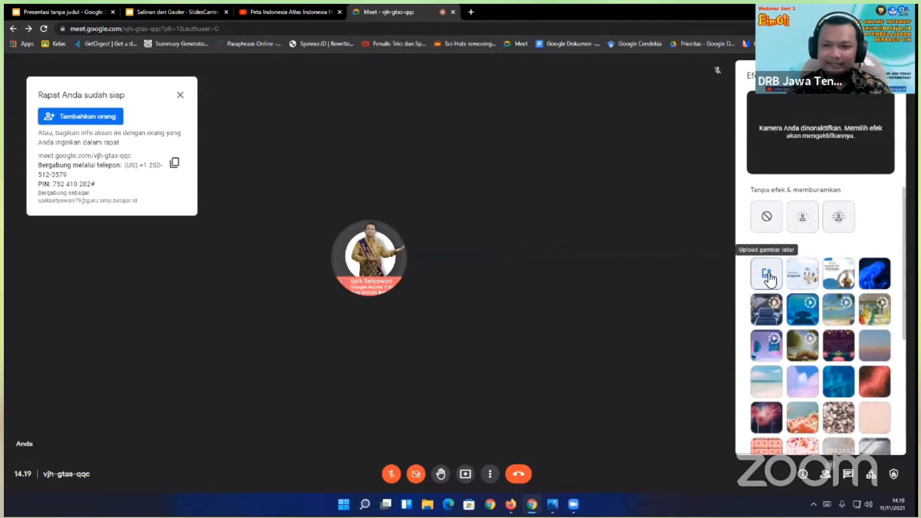
scroll(769, 278, down, 5)
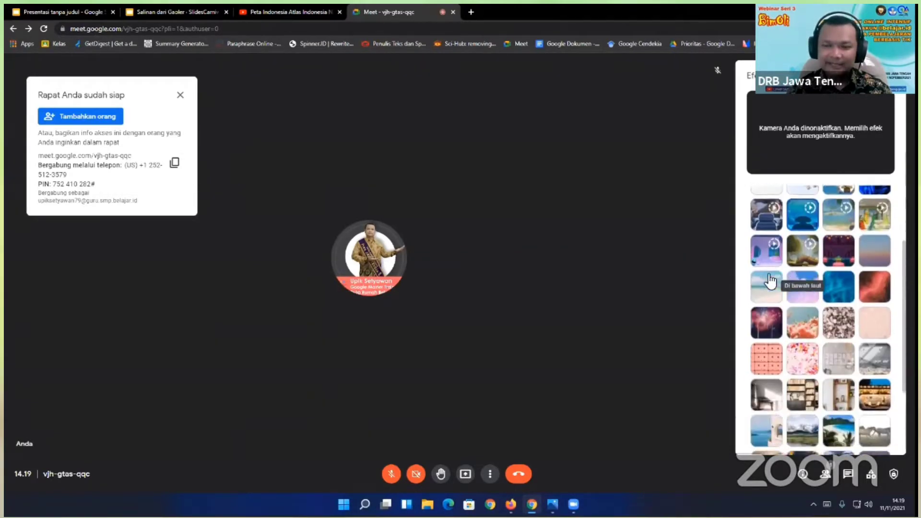
scroll(770, 281, up, 5)
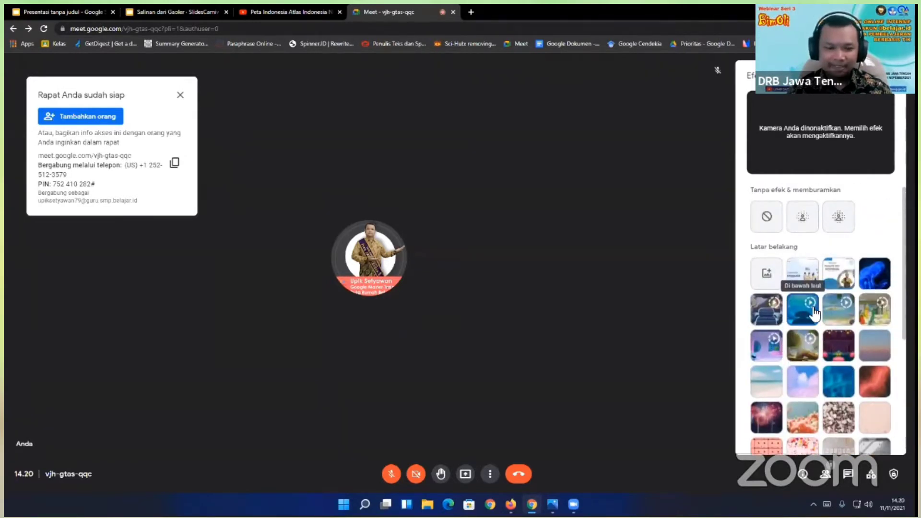
click(893, 76)
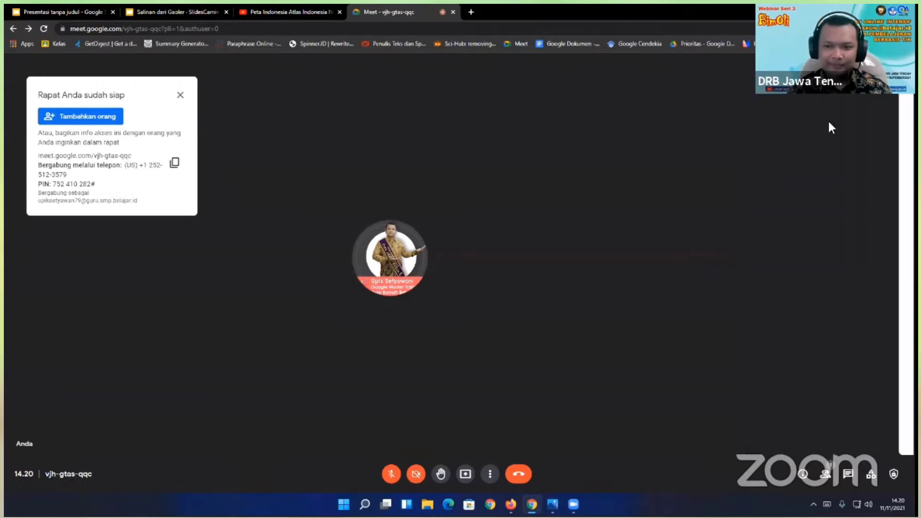
click(489, 475)
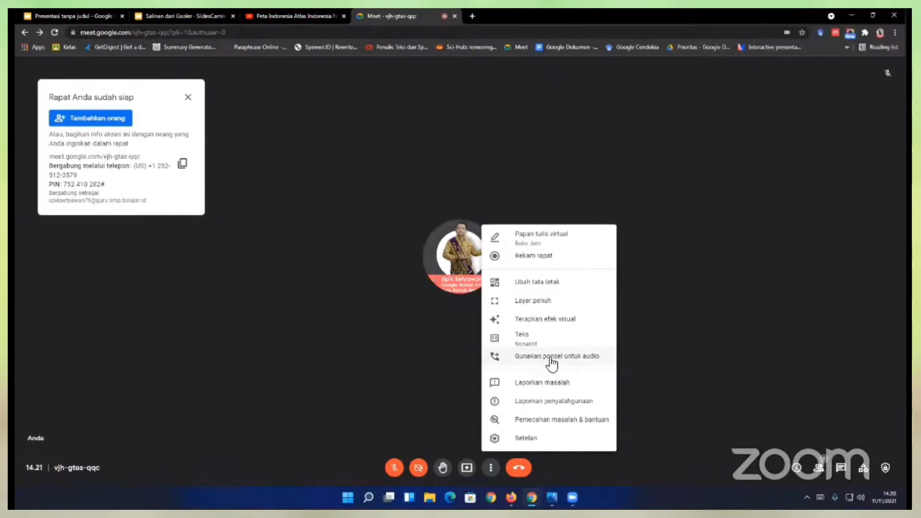
click(398, 319)
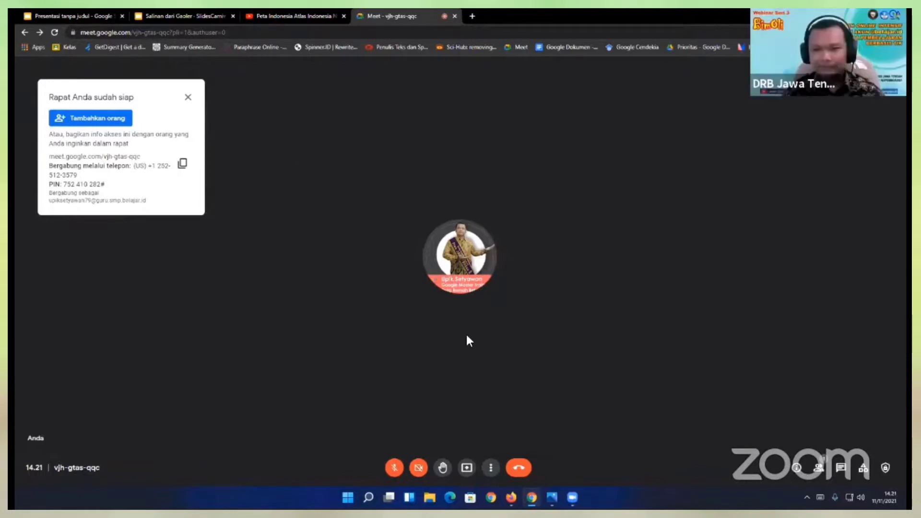
- In the meeting's audio settings, deny the incoming join request and select the default FIFINE K678 microphone
click(490, 468)
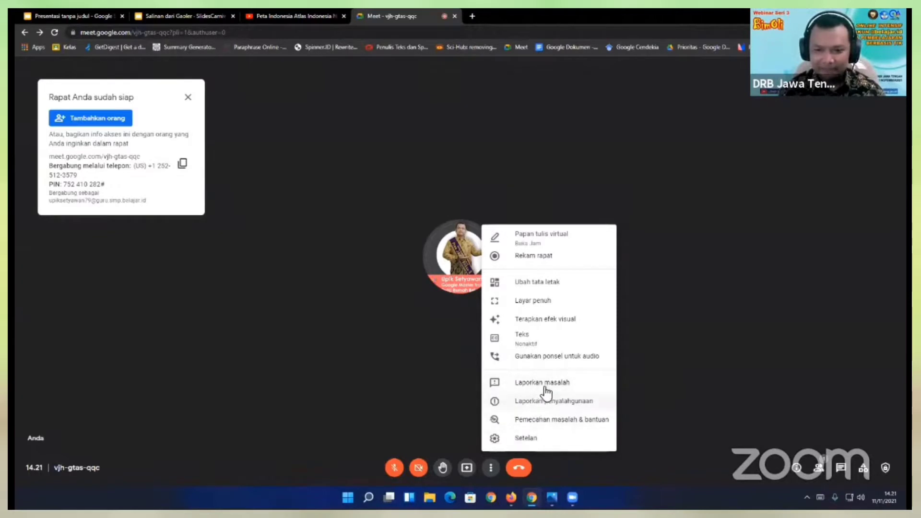
click(536, 438)
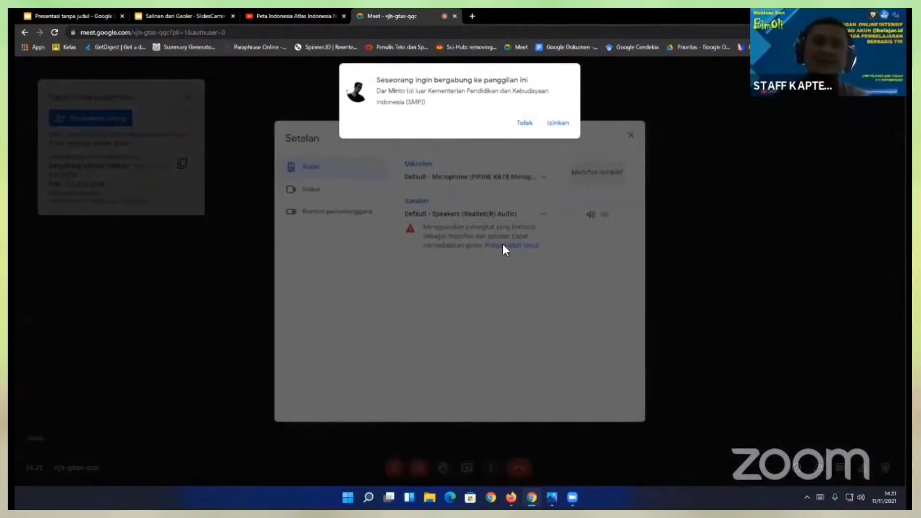
click(526, 125)
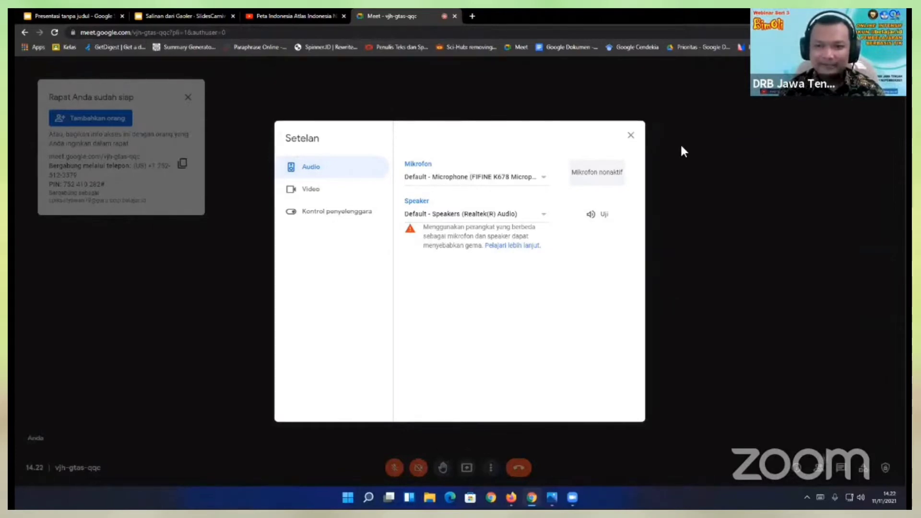
click(482, 163)
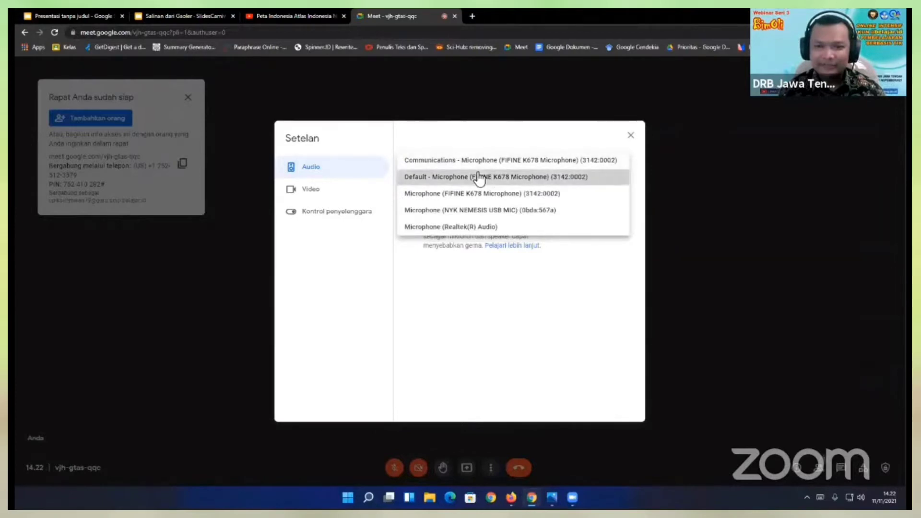
click(480, 177)
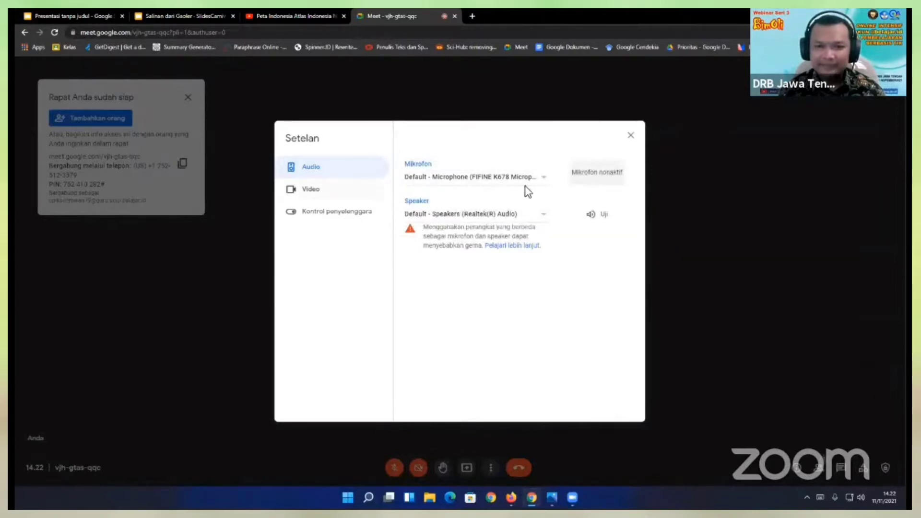
- Show the meeting's video settings and deny the new join request
click(312, 191)
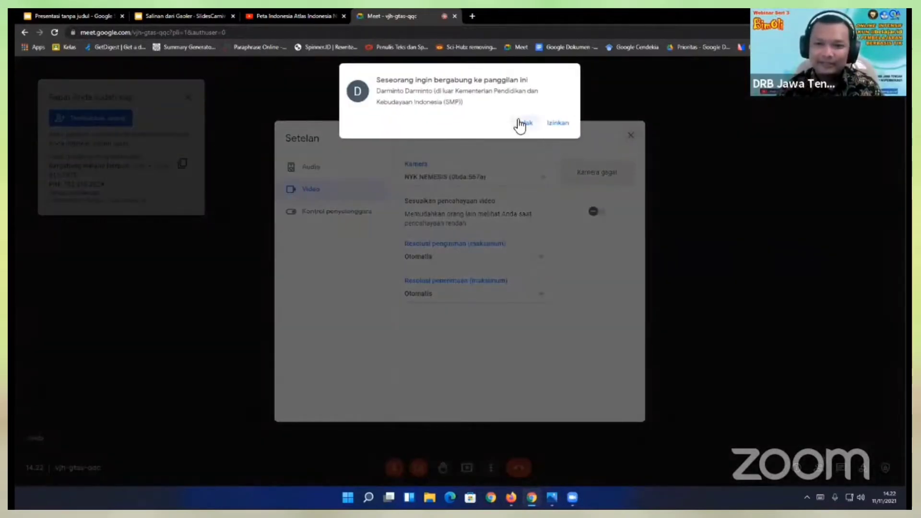
click(522, 123)
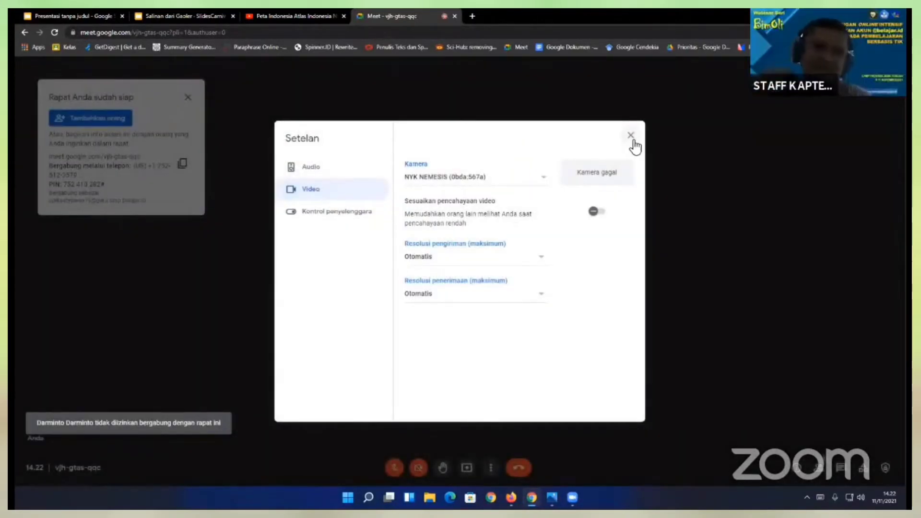
- Review the host controls for the meeting, try to turn off Pengelolaan penyelenggara, and cancel the change
click(357, 212)
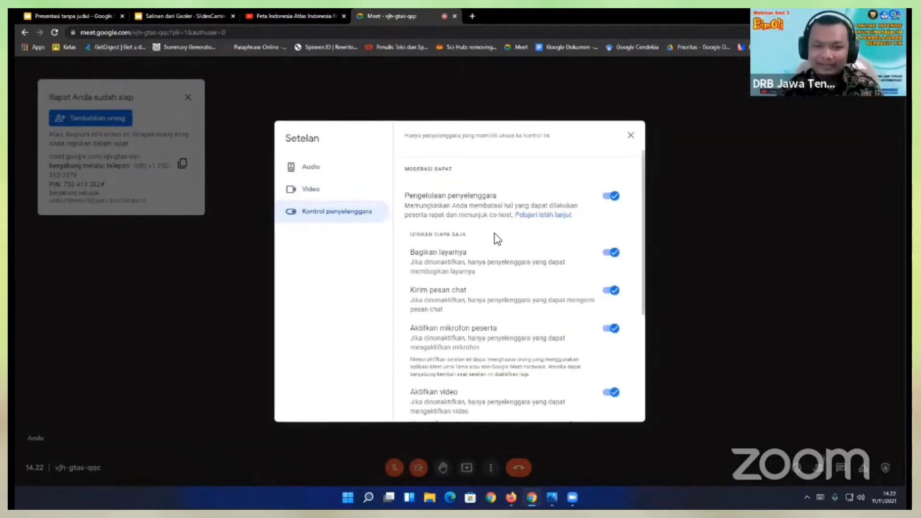
scroll(495, 234, down, 3)
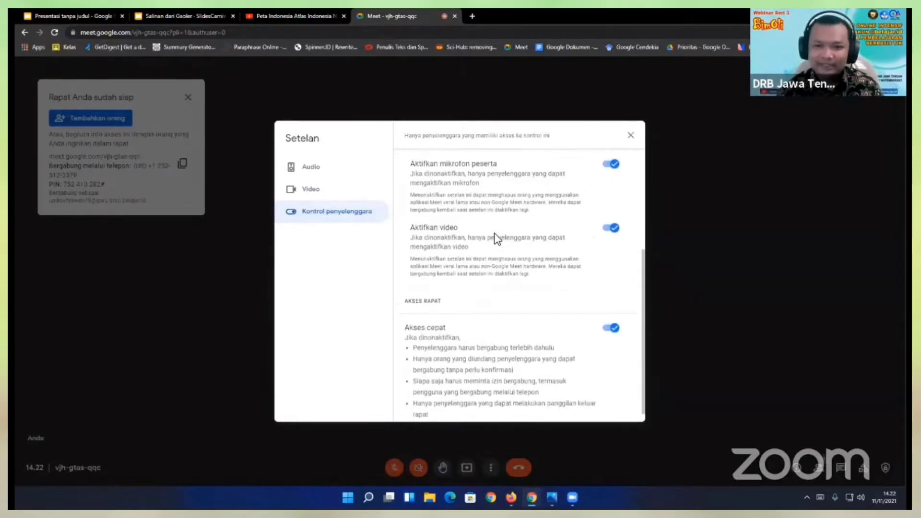
scroll(495, 234, up, 3)
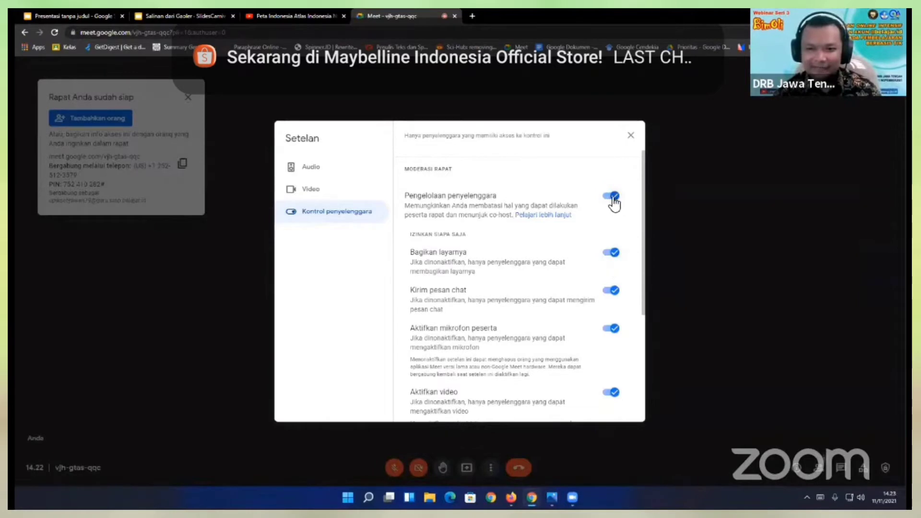
click(612, 197)
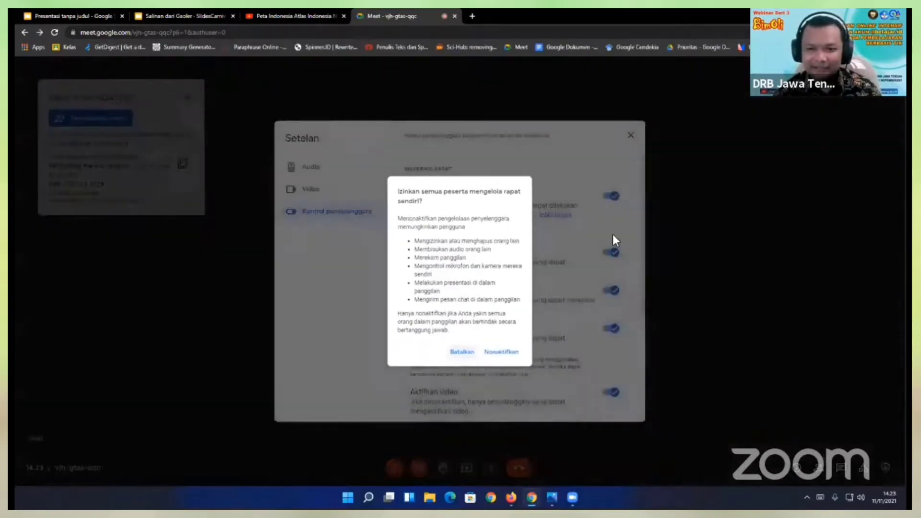
click(609, 257)
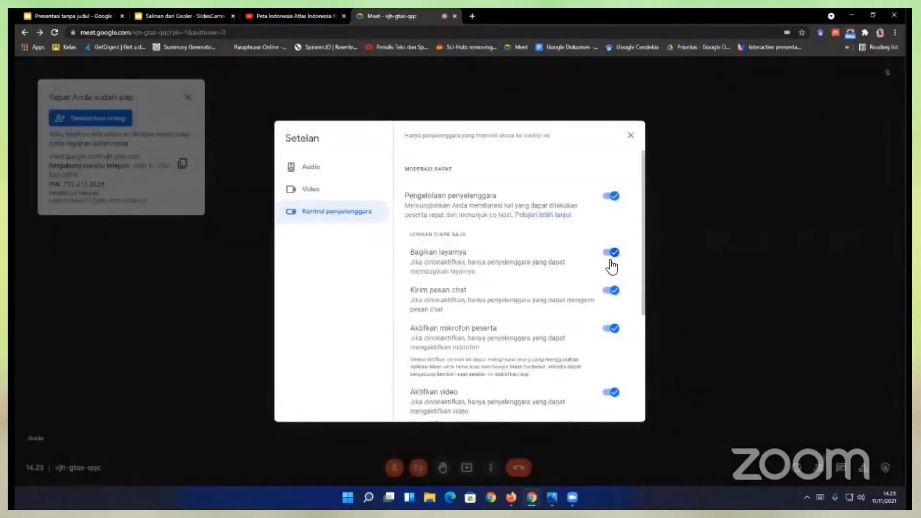
- Turn off Bagikan layarnya and Kirim pesan chat in the host controls, and switch Aktifkan mikrofon peserta off and back on
click(606, 255)
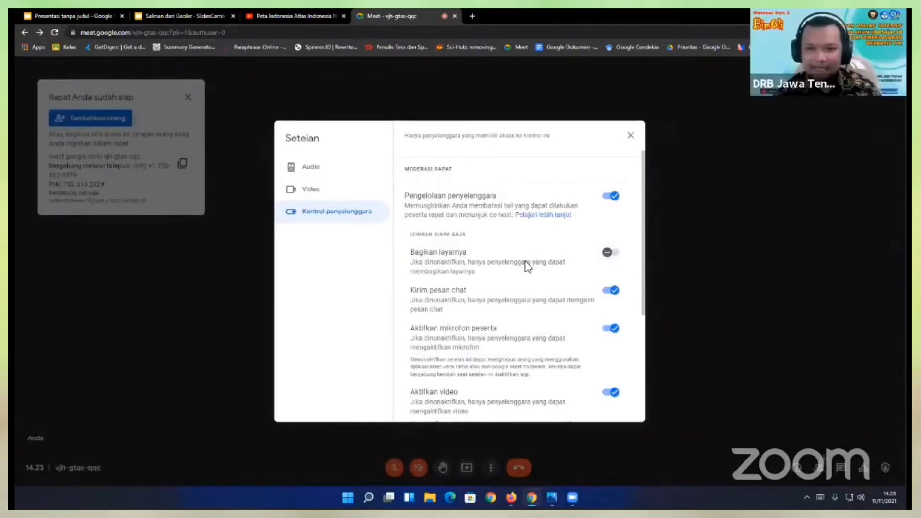
scroll(525, 262, down, 1)
scroll(525, 261, up, 1)
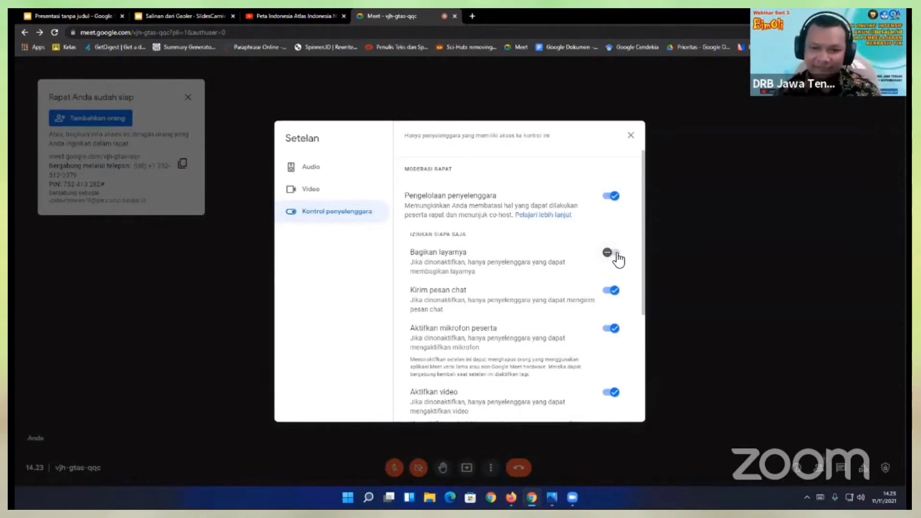
scroll(495, 288, down, 2)
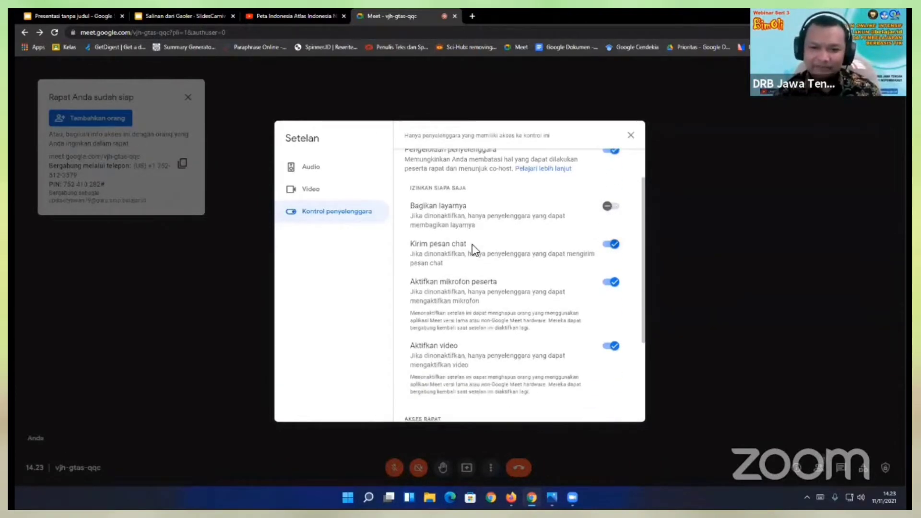
click(607, 246)
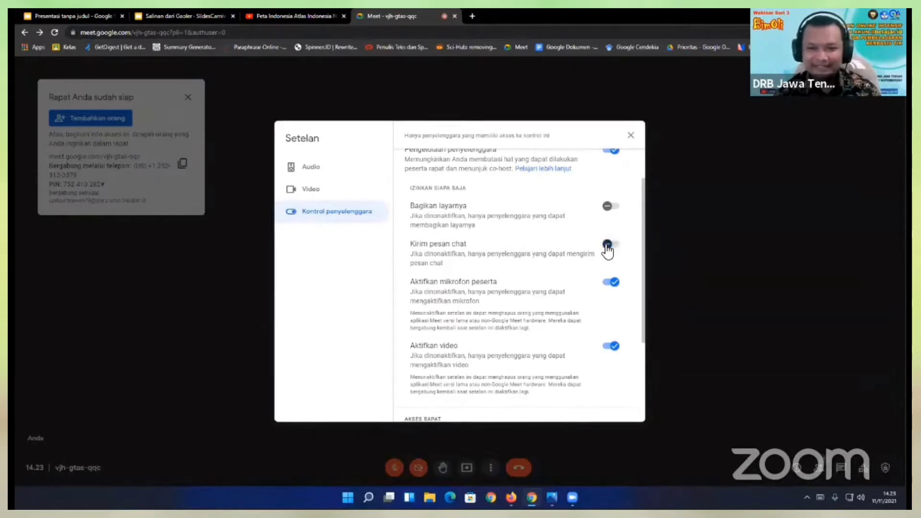
click(610, 284)
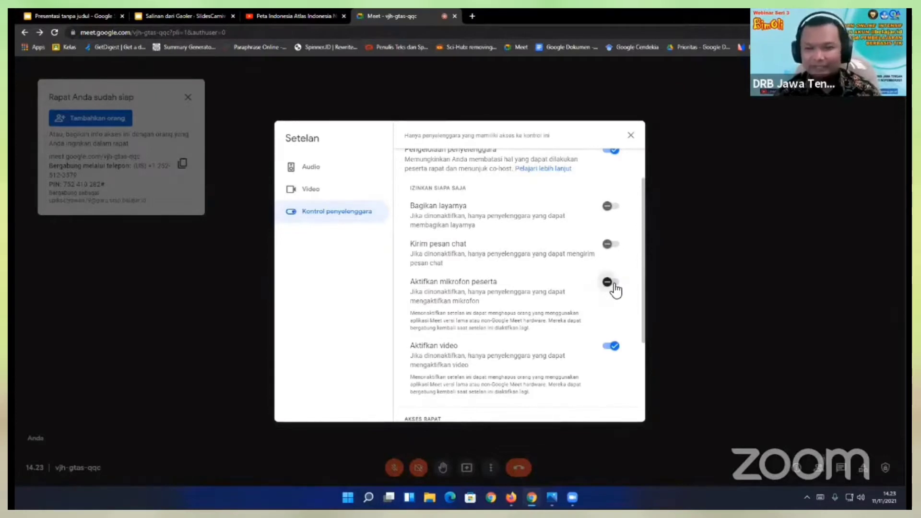
click(611, 287)
- Review the remaining host controls, from Pengelolaan penyelenggara down to Akses cepat, and close the meeting settings
scroll(572, 288, down, 3)
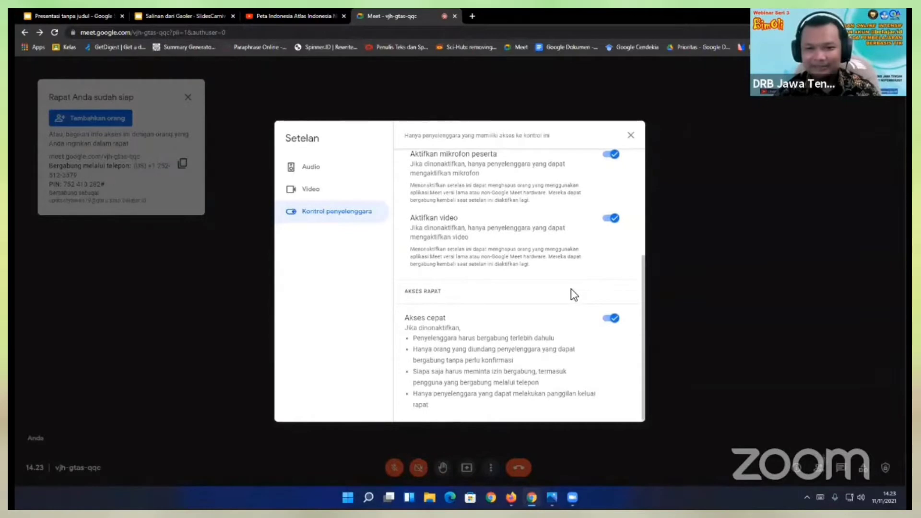
scroll(581, 302, up, 4)
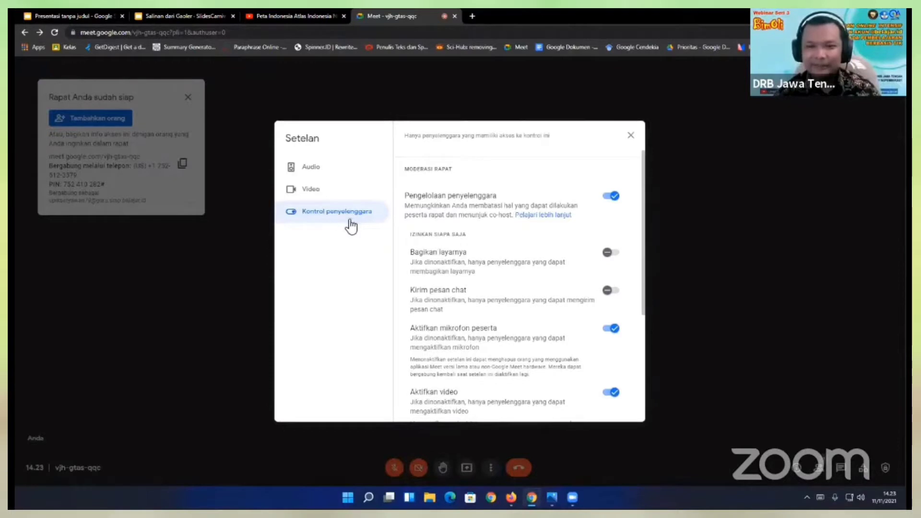
scroll(351, 226, down, 3)
scroll(566, 253, down, 1)
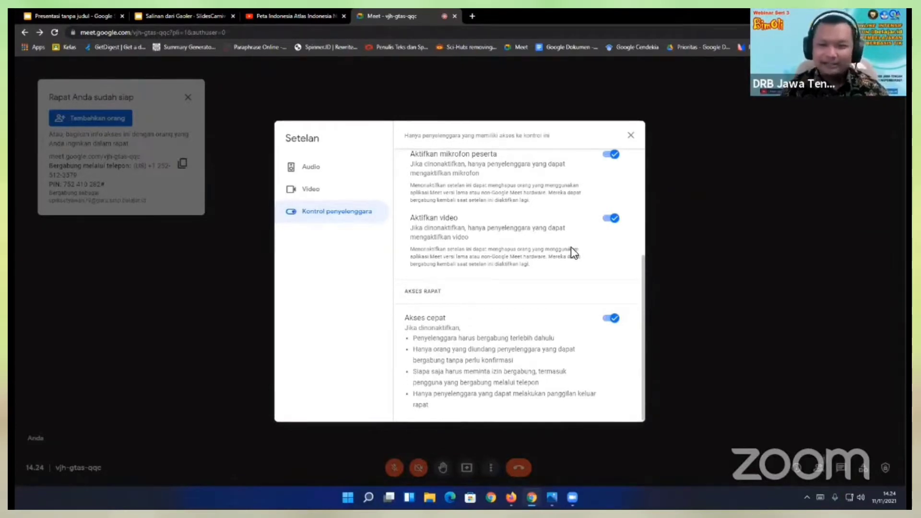
scroll(547, 250, up, 4)
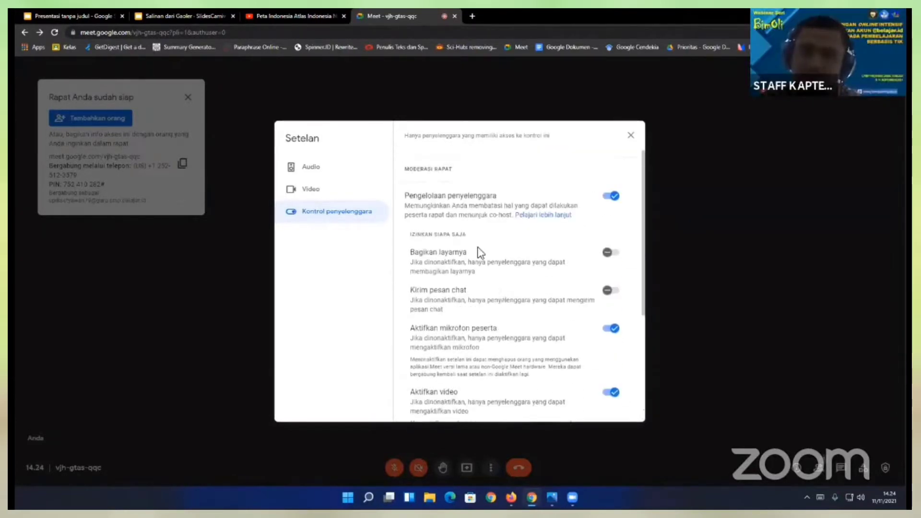
scroll(479, 251, down, 2)
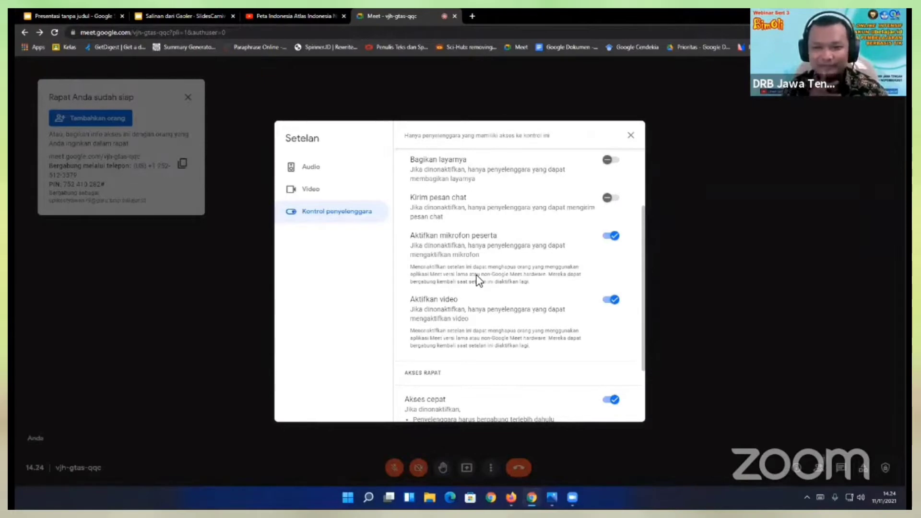
scroll(476, 278, down, 2)
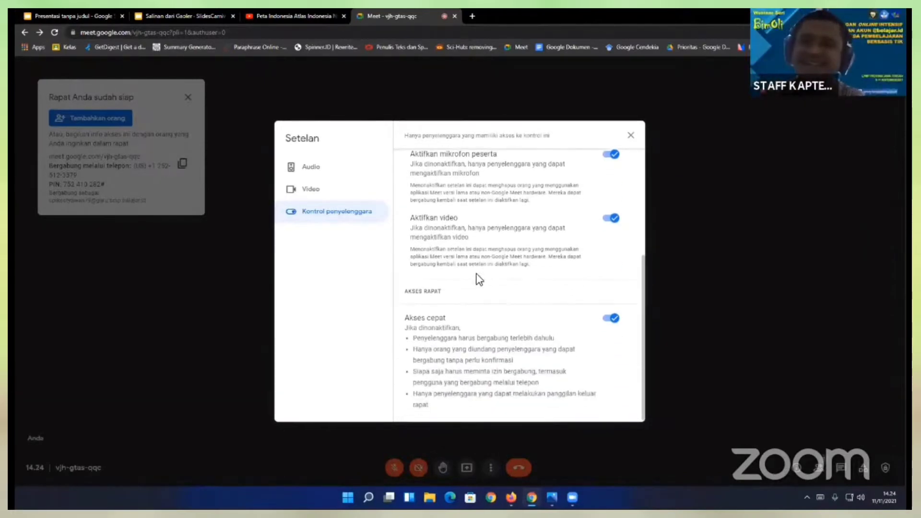
scroll(477, 278, up, 2)
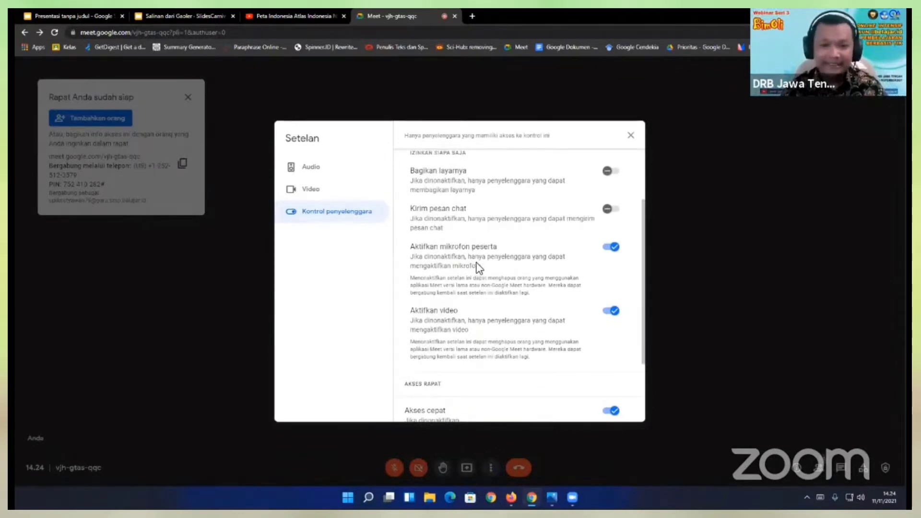
click(631, 136)
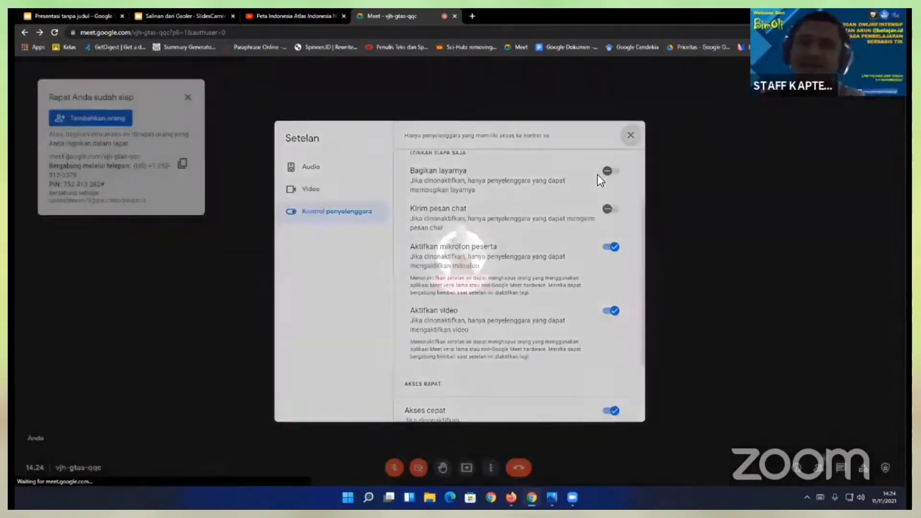
click(490, 479)
click(659, 400)
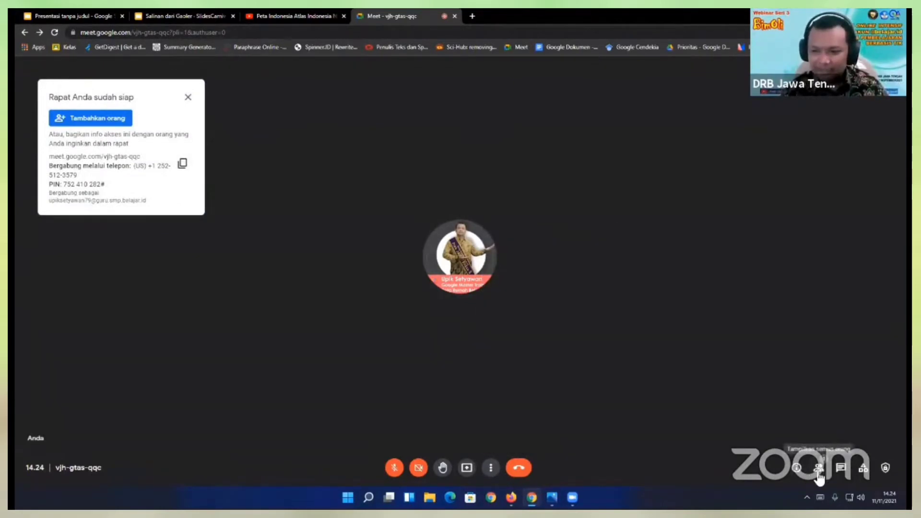
- Show the meeting's participant list, chat, activities and host controls one after another, and close the last one
click(819, 473)
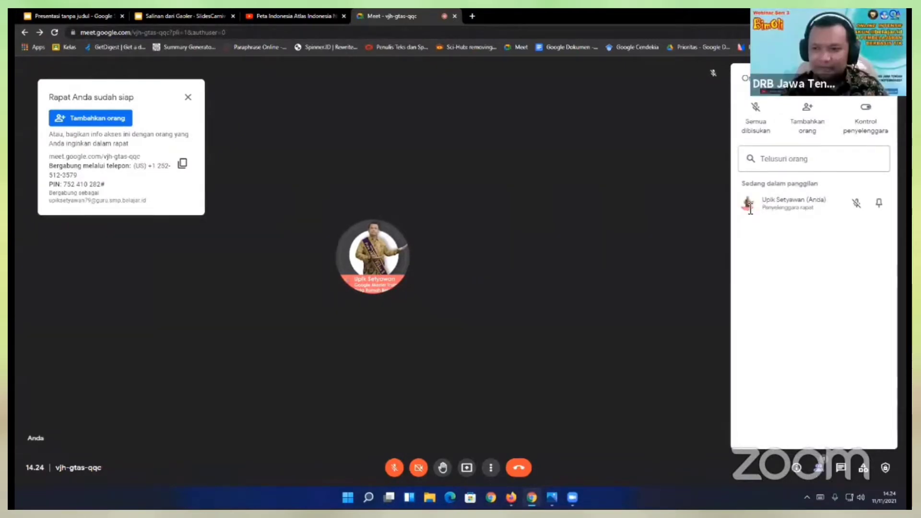
click(840, 467)
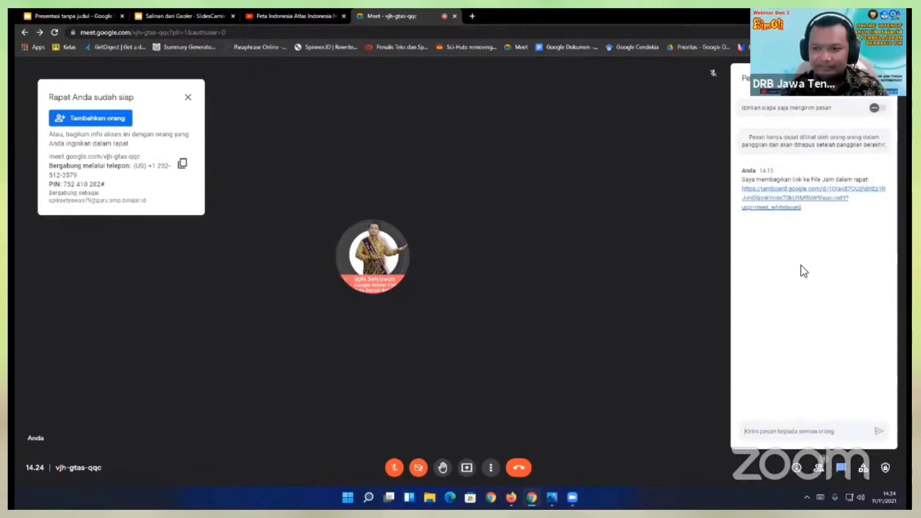
click(864, 469)
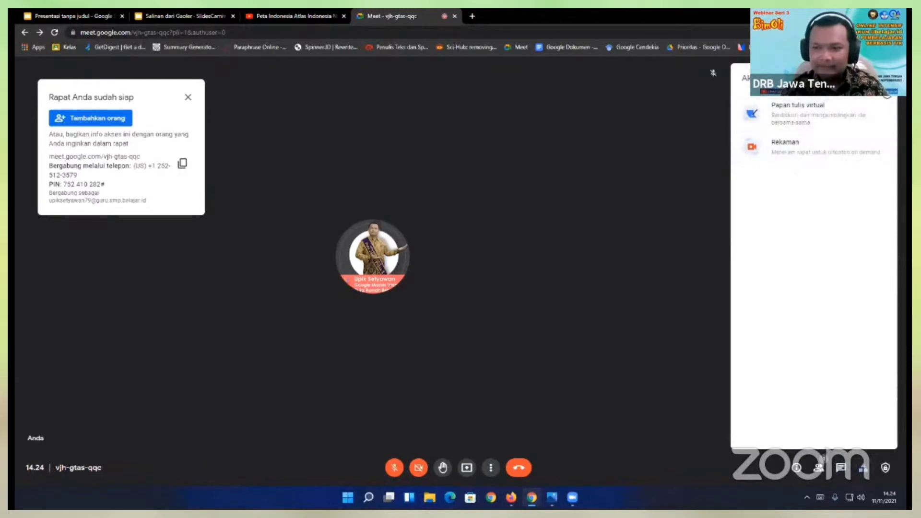
click(887, 77)
click(885, 468)
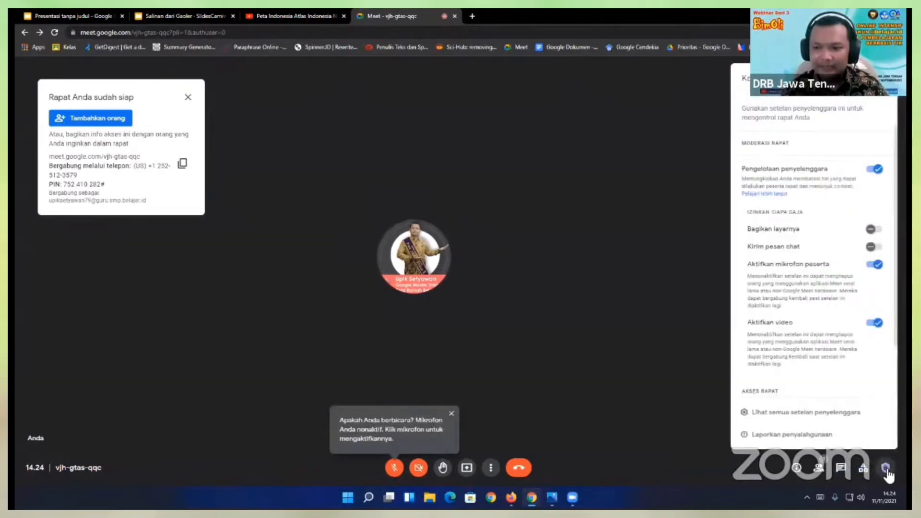
click(888, 78)
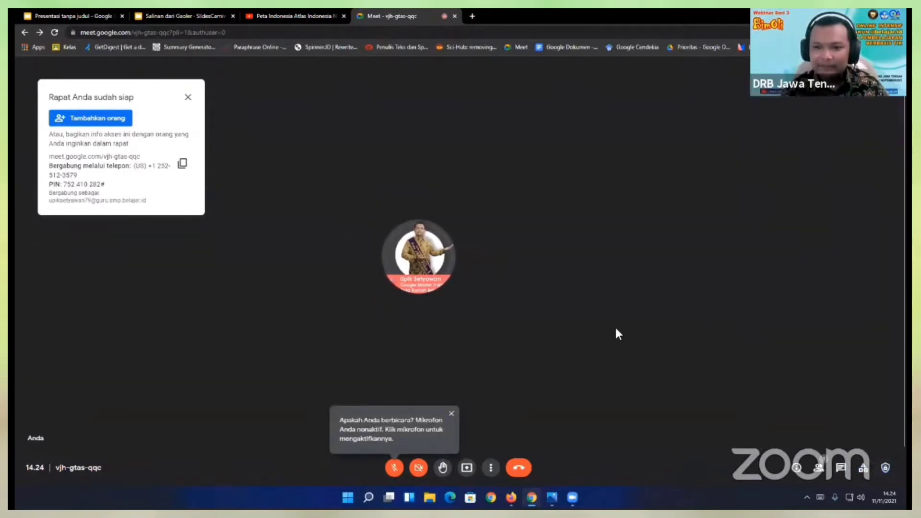
- Dismiss the muted-microphone notice and end the video call for everyone, leaving Akses cepat on
click(451, 413)
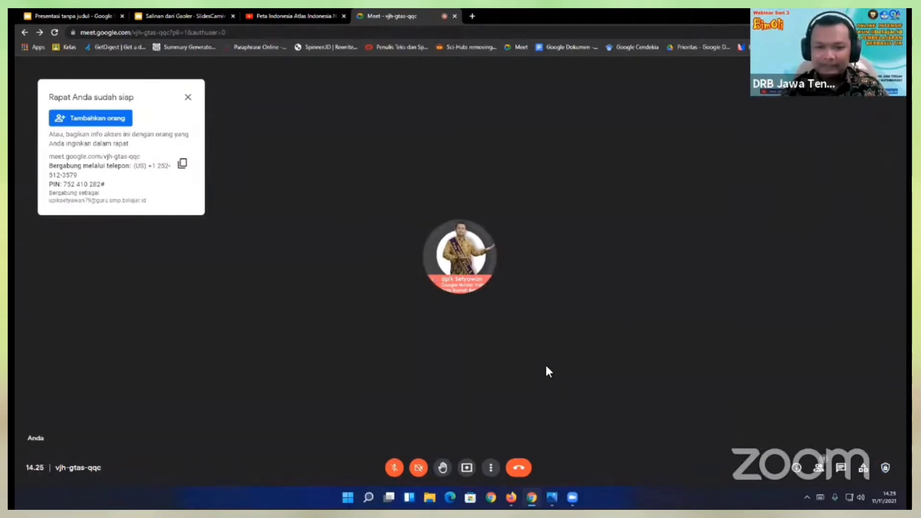
click(520, 467)
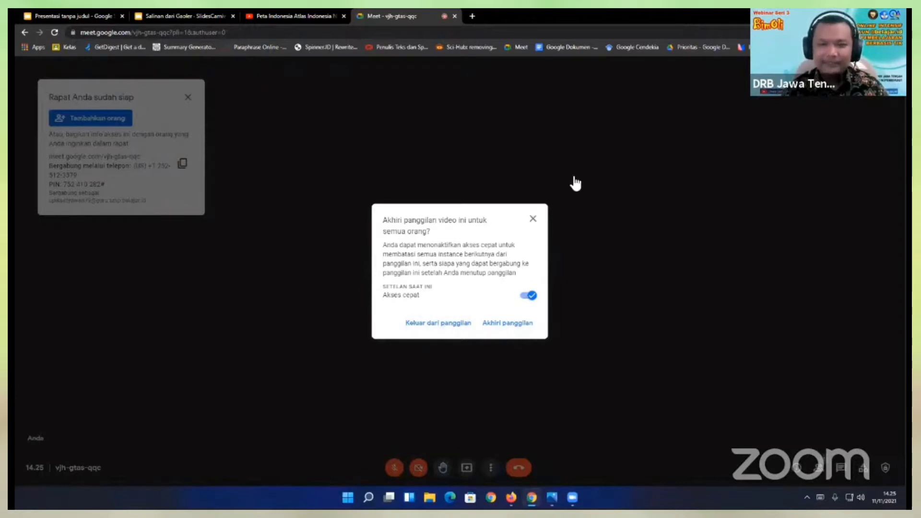
click(511, 331)
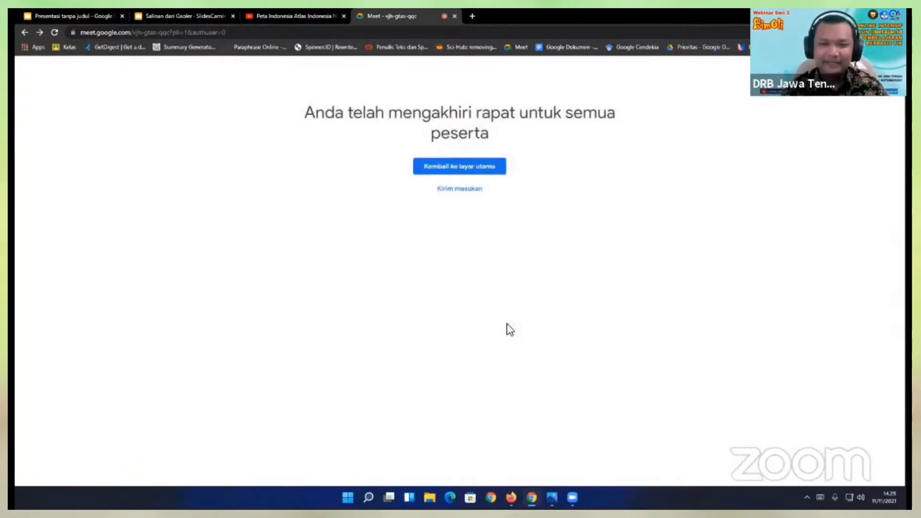
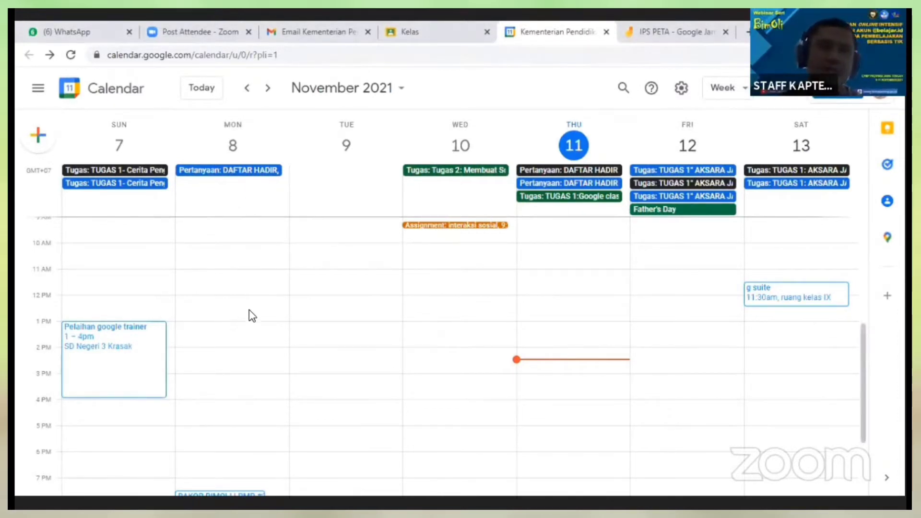
- In Google Calendar, discard a new event draft on November 8 and show the day view for Saturday, November 13, 2021
click(239, 318)
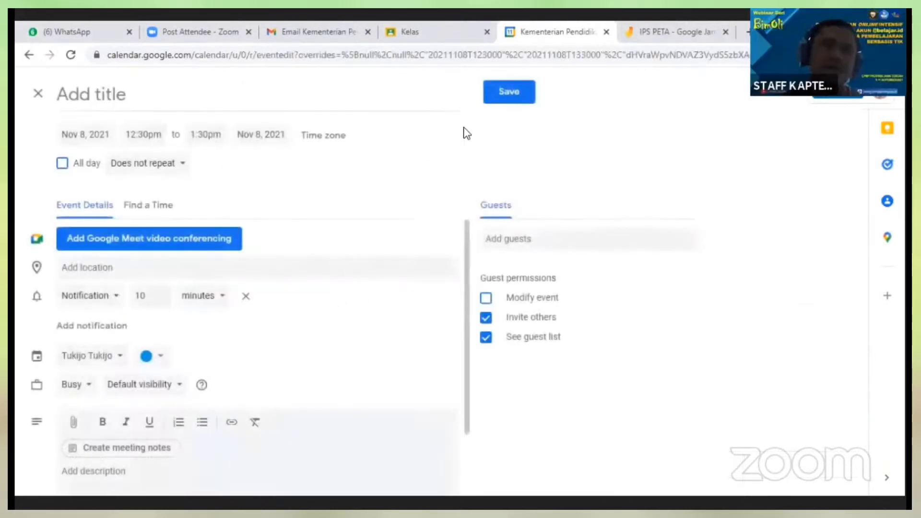
click(34, 93)
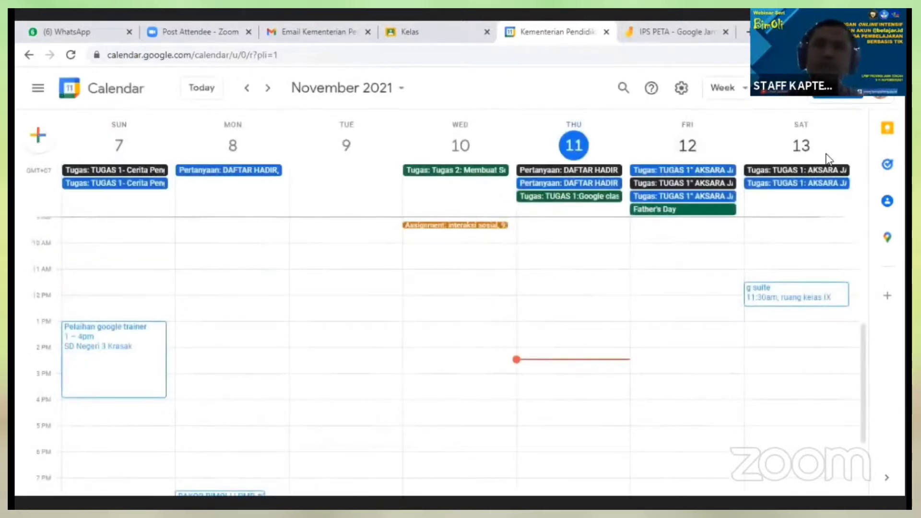
click(809, 154)
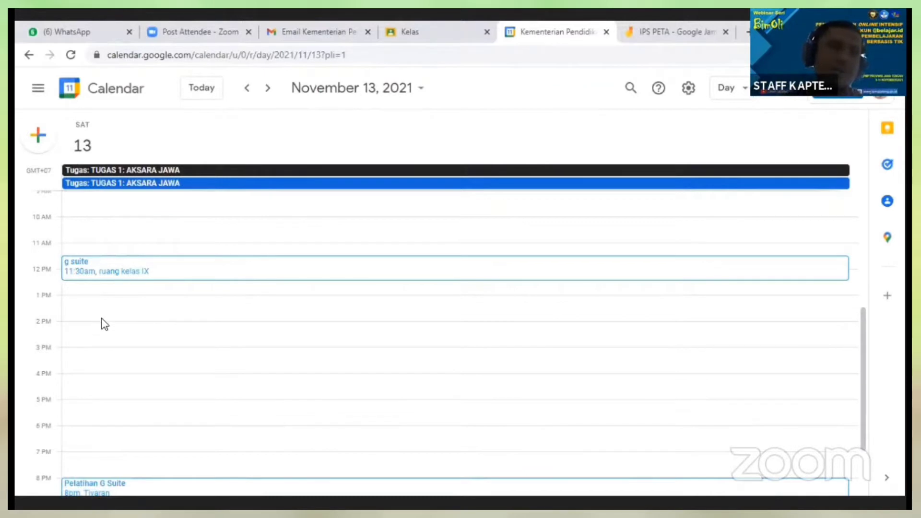
- Start a new event on November 13 from 2:00pm to 3:00pm and title it RAPAT GURU
click(86, 330)
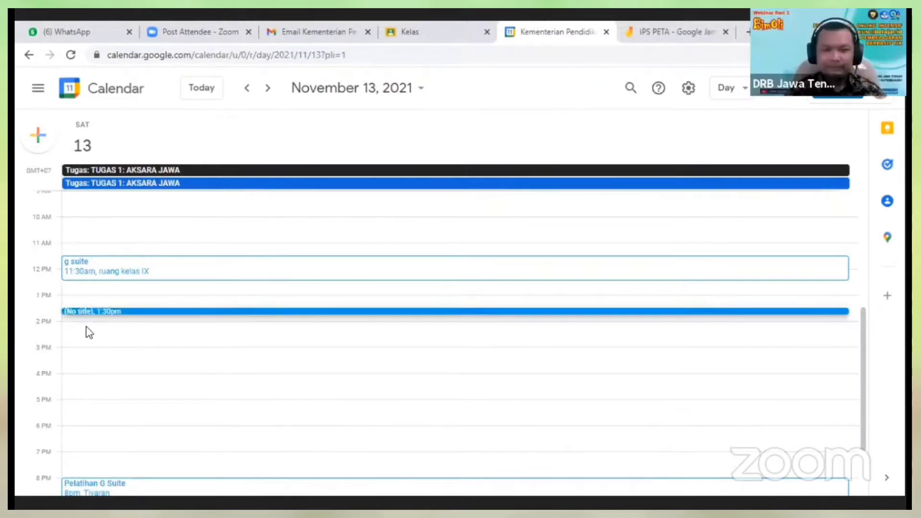
click(88, 332)
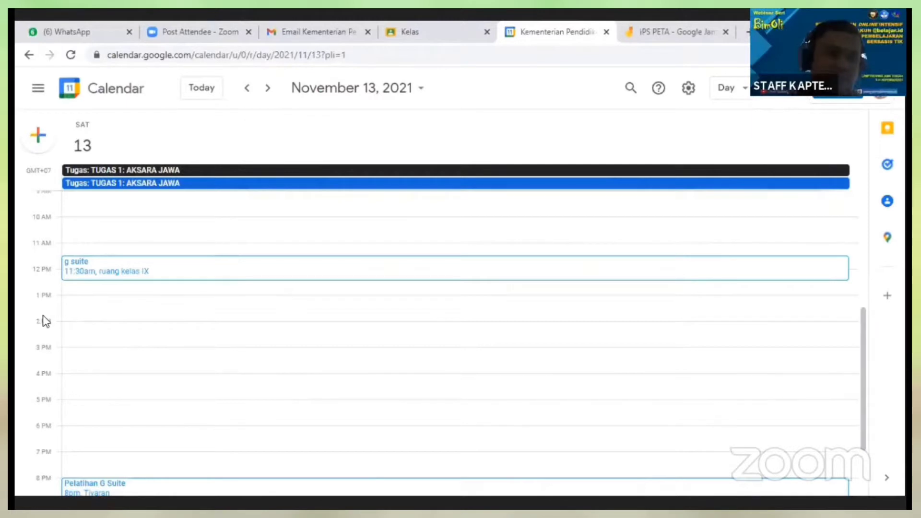
click(88, 333)
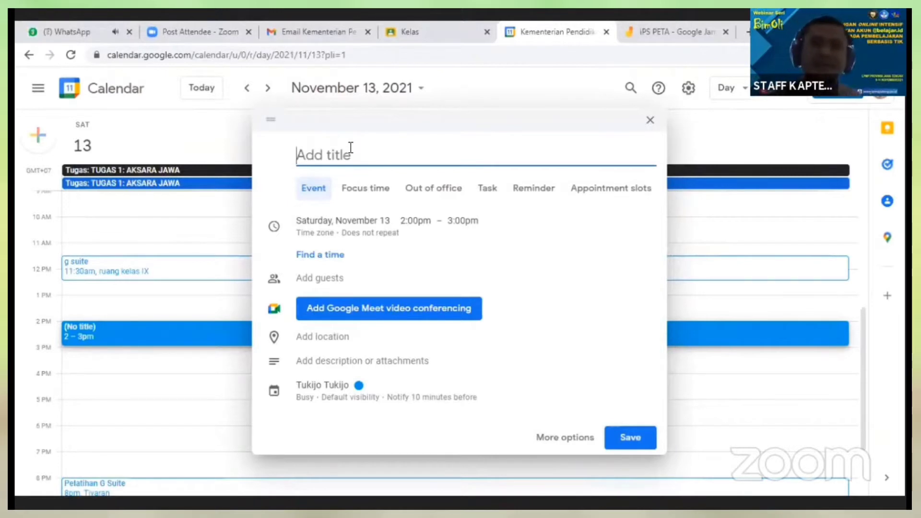
text(RAPAT K)
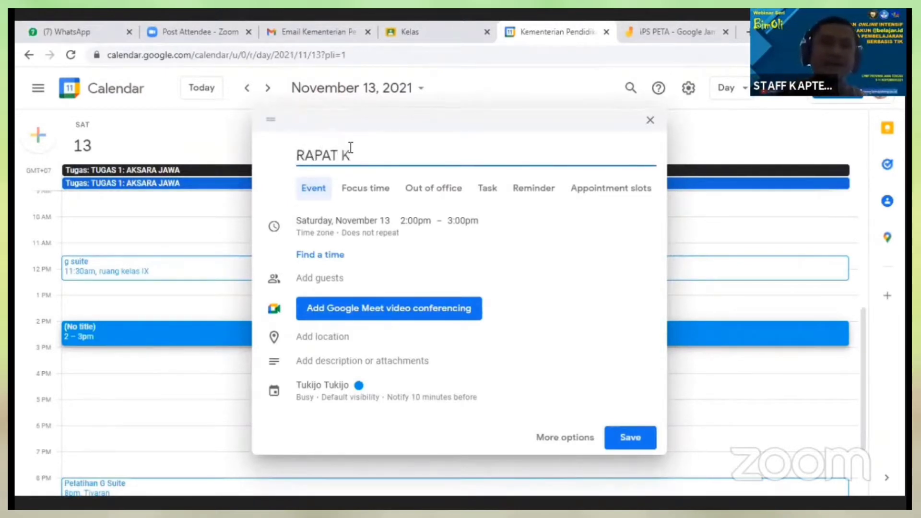
key(BackSpace)
text(GURU)
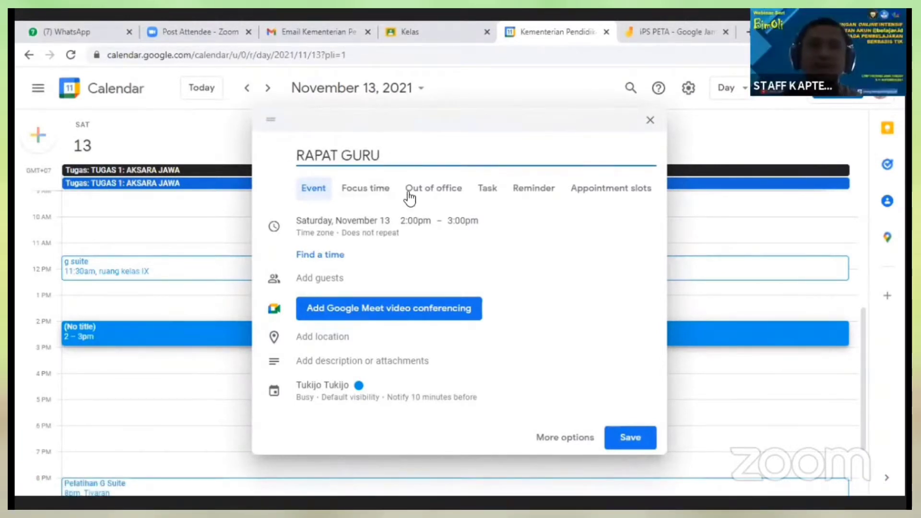
- Translate the calendar page into Indonesian
right_click(533, 240)
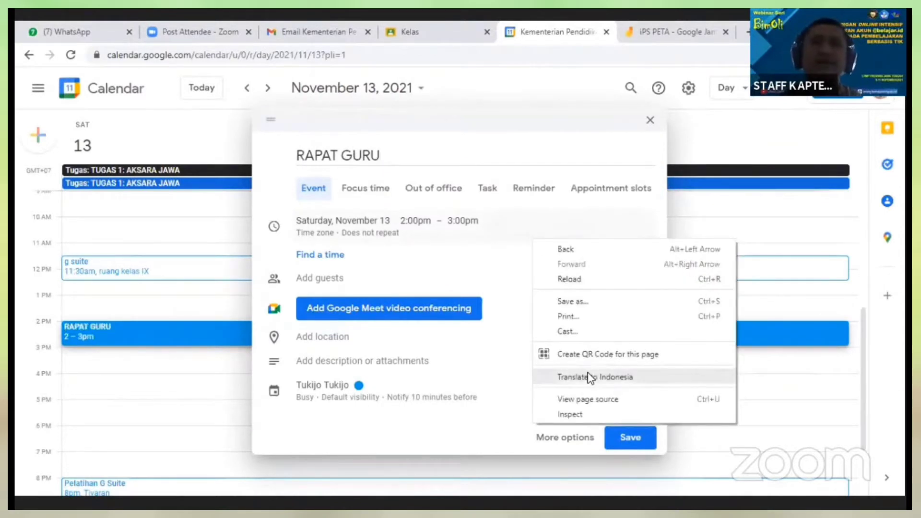
key(Return)
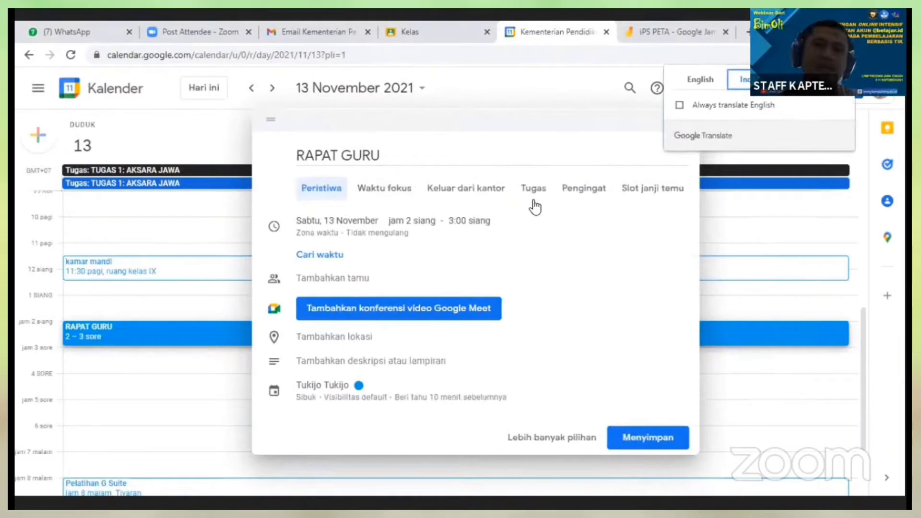
- Set the RAPAT GURU event time on Saturday, November 13 to 10:30am–11:30am
click(429, 226)
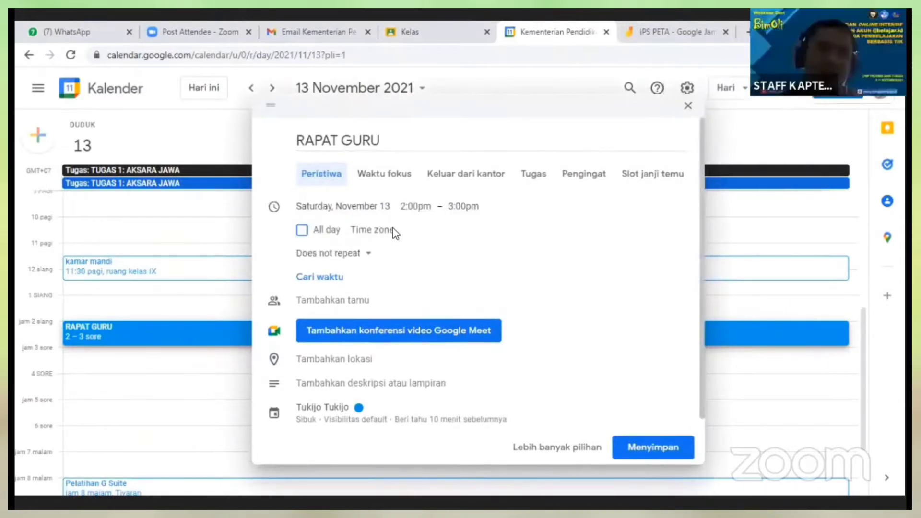
click(466, 206)
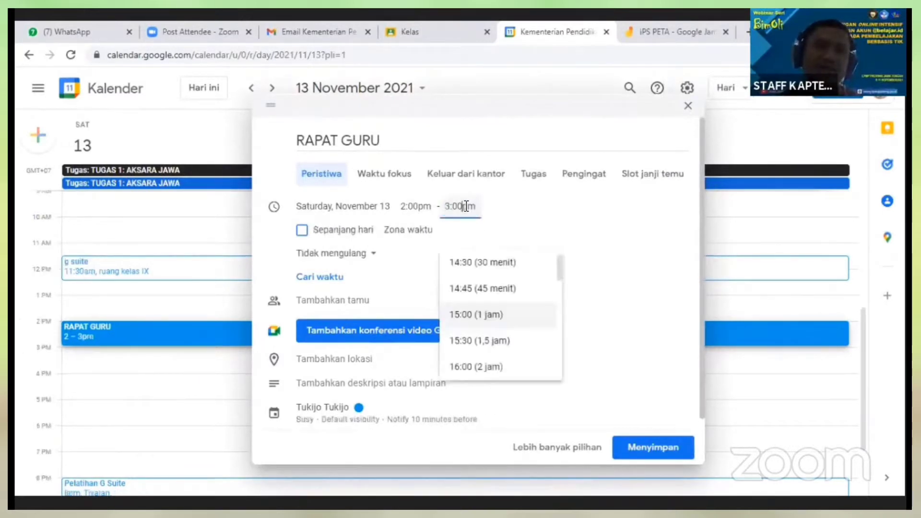
click(415, 206)
scroll(443, 275, up, 5)
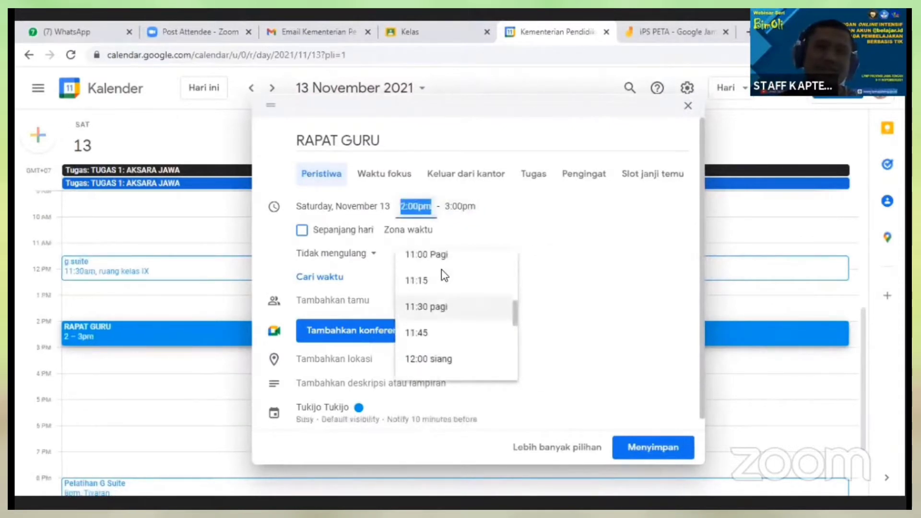
scroll(442, 278, up, 2)
click(434, 275)
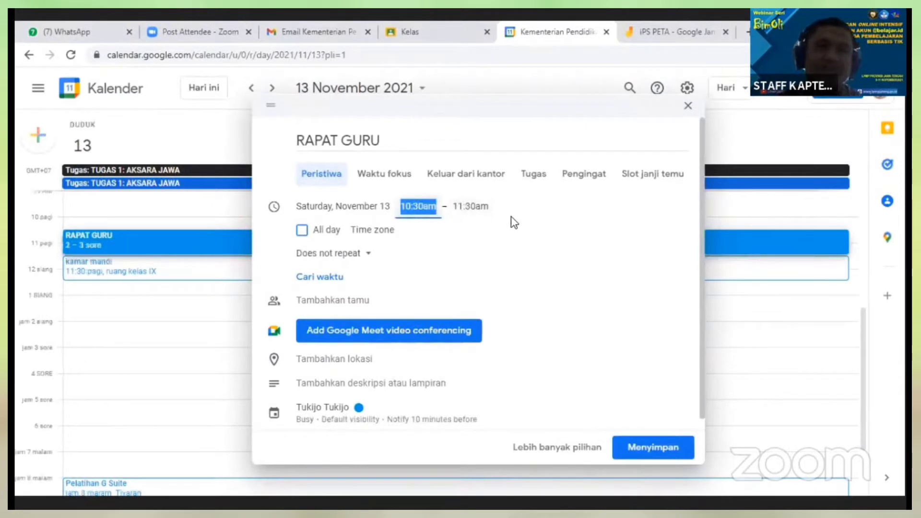
click(478, 209)
click(474, 209)
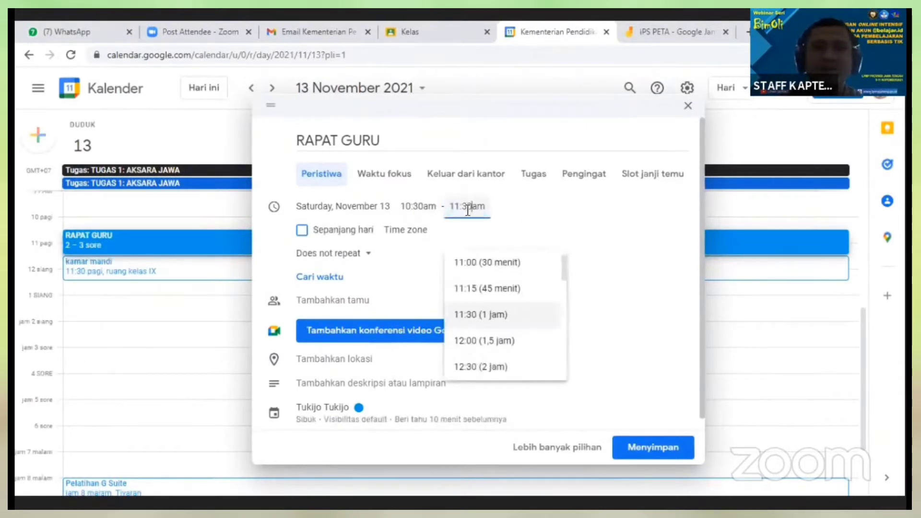
click(568, 205)
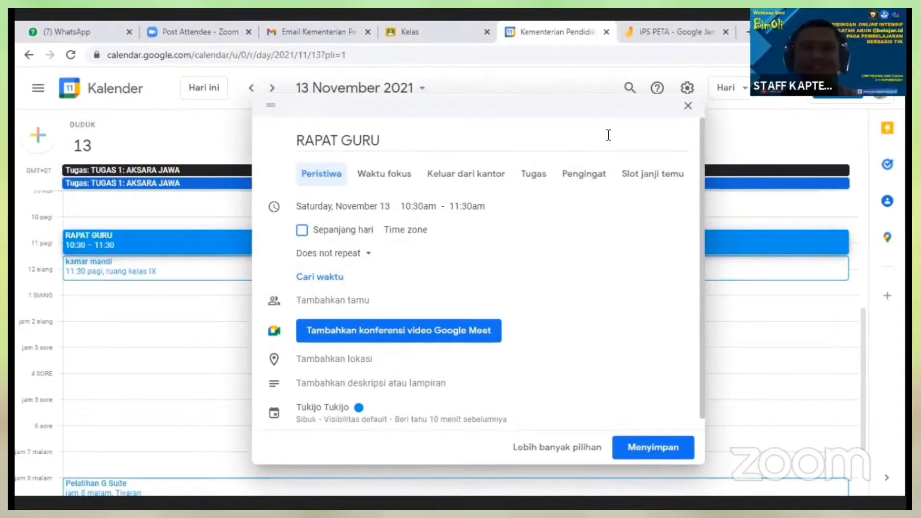
click(591, 131)
right_click(591, 130)
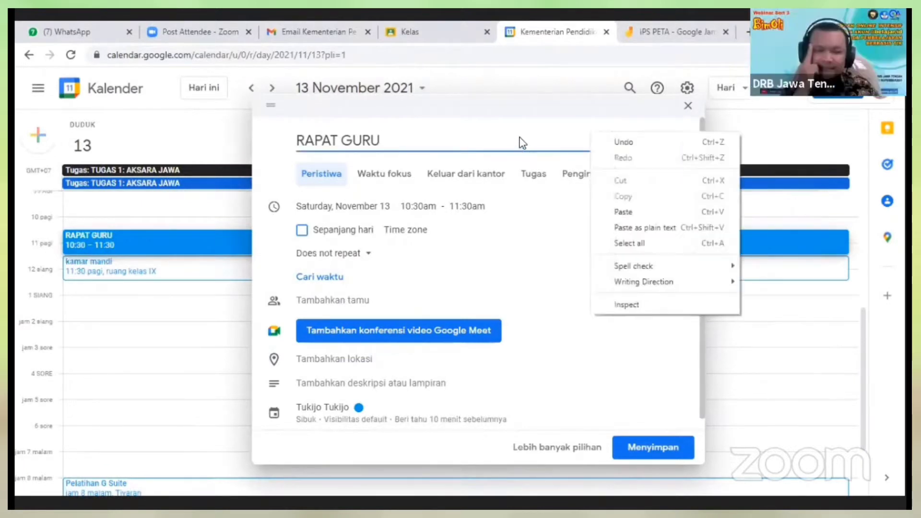
right_click(519, 141)
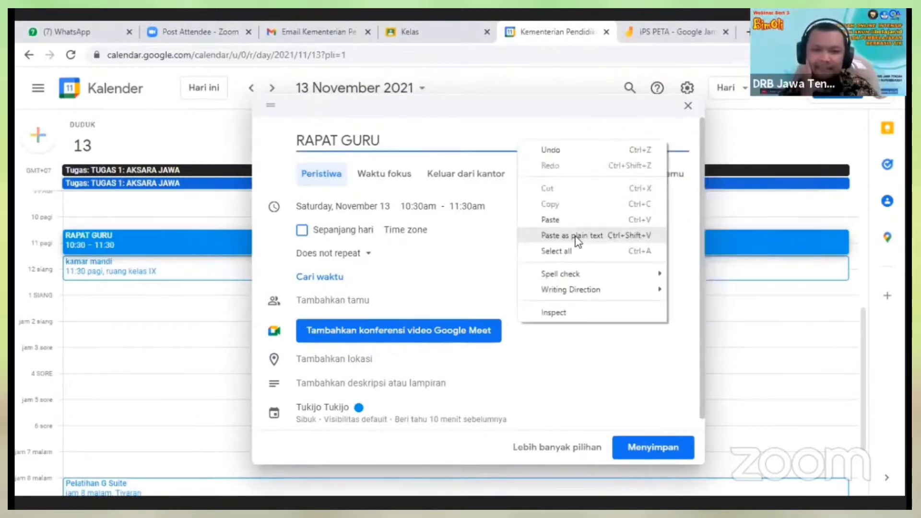
click(711, 137)
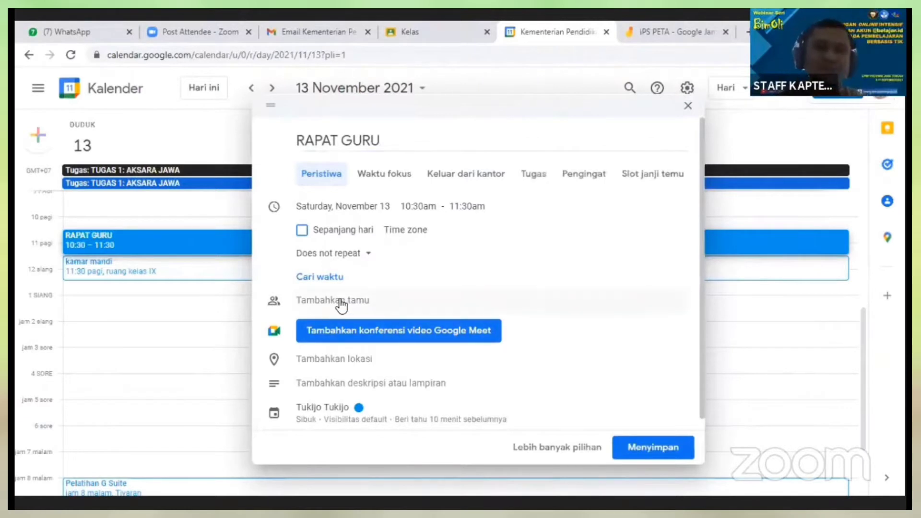
click(364, 300)
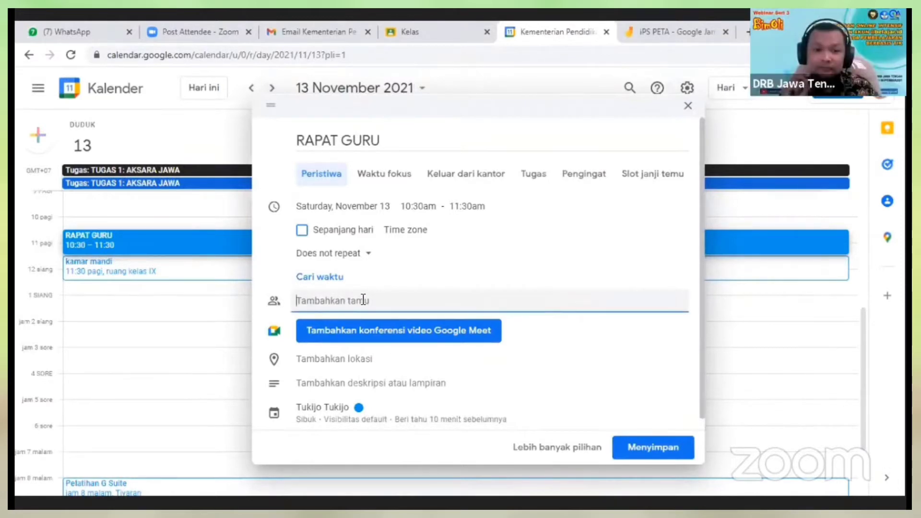
text(UPIK)
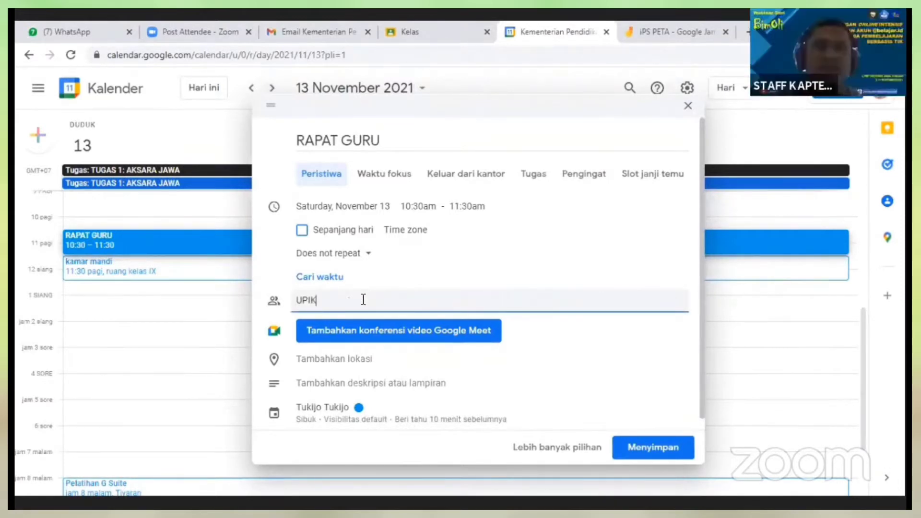
key(BackSpace)
key(BackSpace)
key(BackSpace)
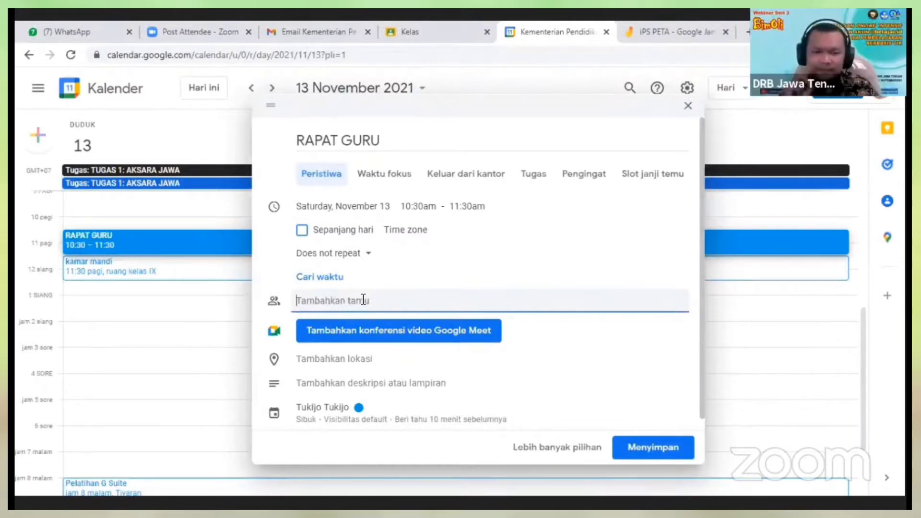
- Search for the teacher by name and add the first suggested guru.smp.belajar.id account as an event guest
text(kur)
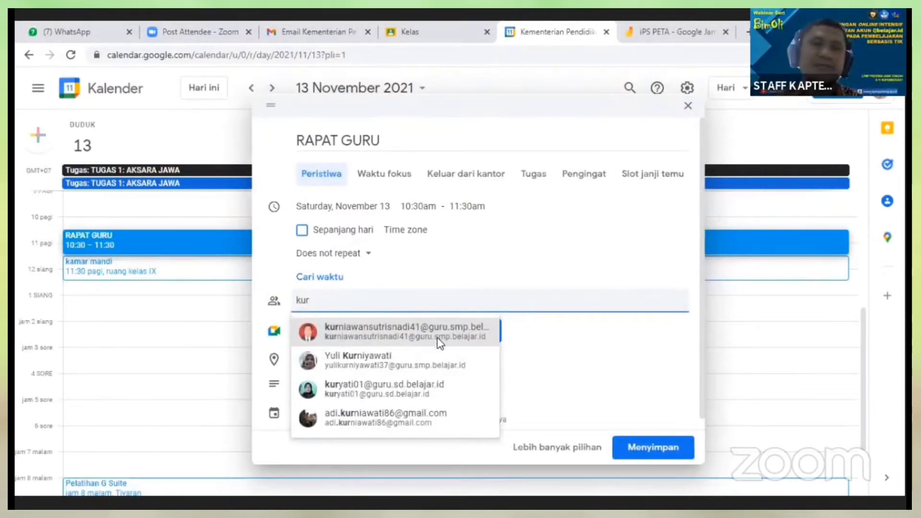
mouse_move(436, 338)
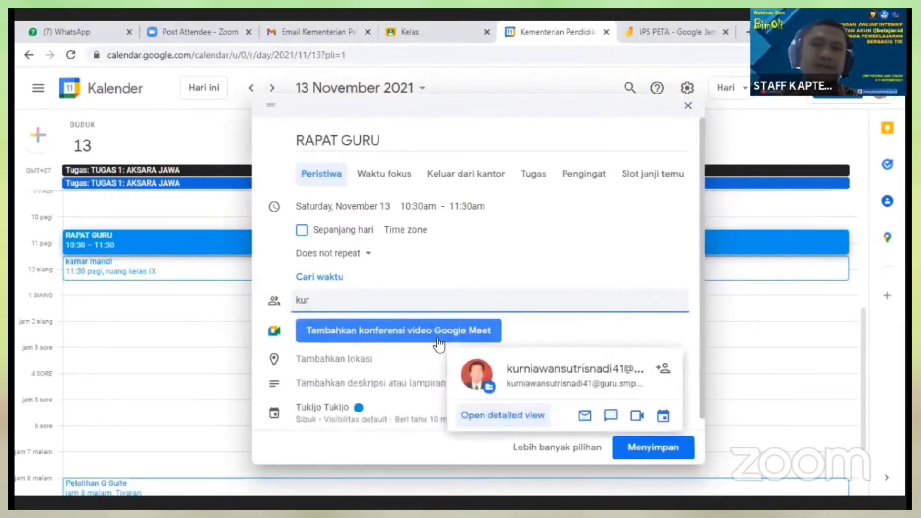
key(Return)
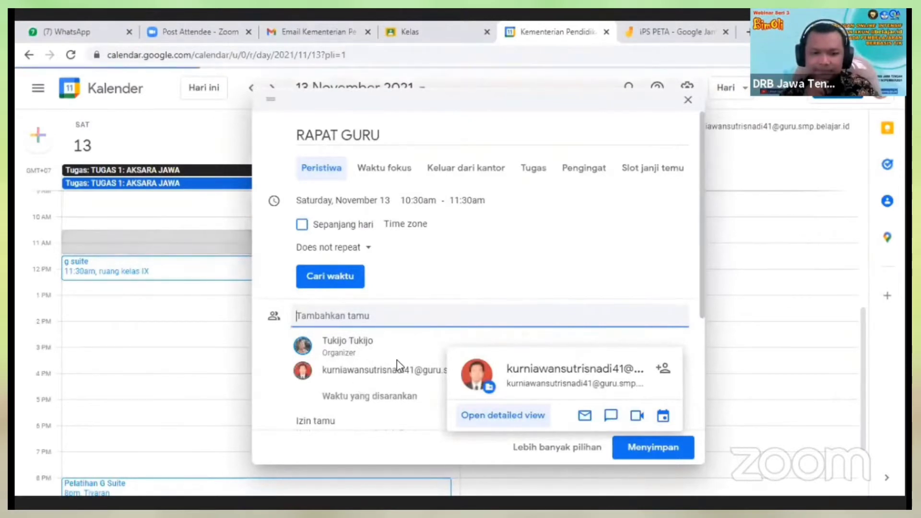
drag(532, 368, 633, 384)
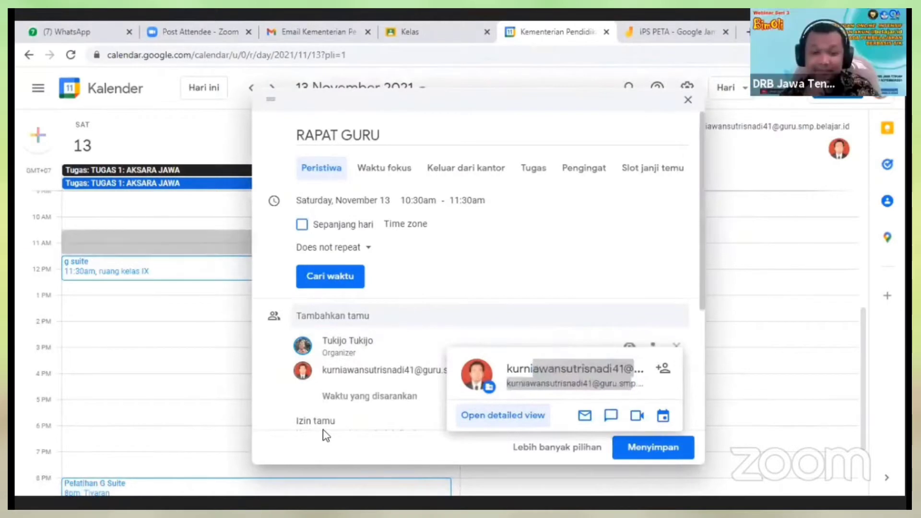
- Enter "Undangan" as the event description
scroll(354, 365, down, 4)
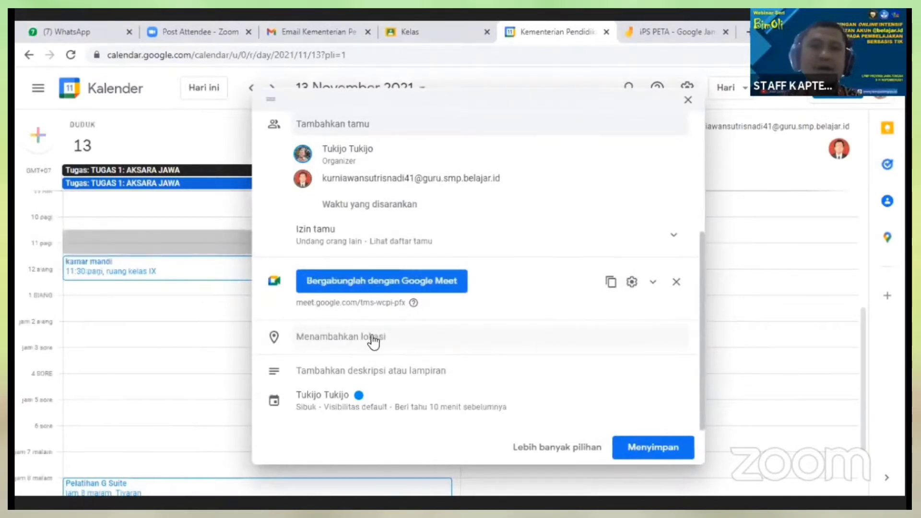
click(373, 373)
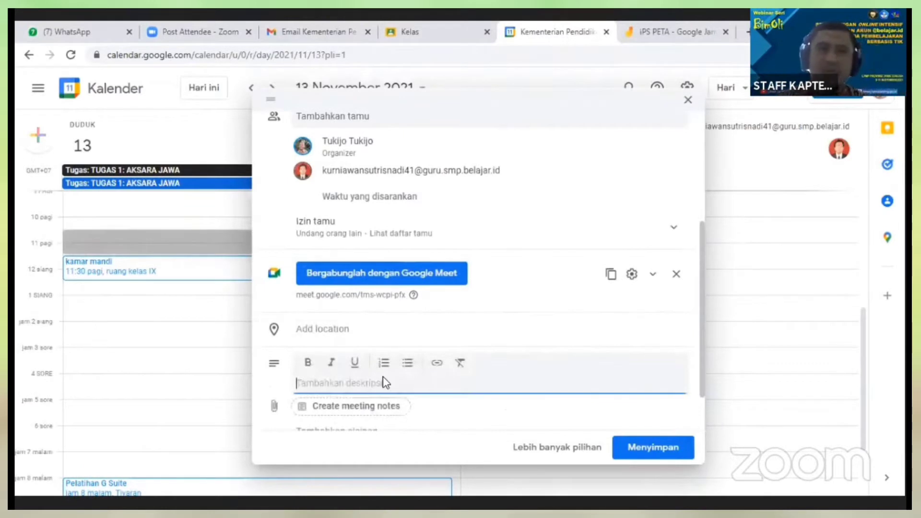
text(Undangan)
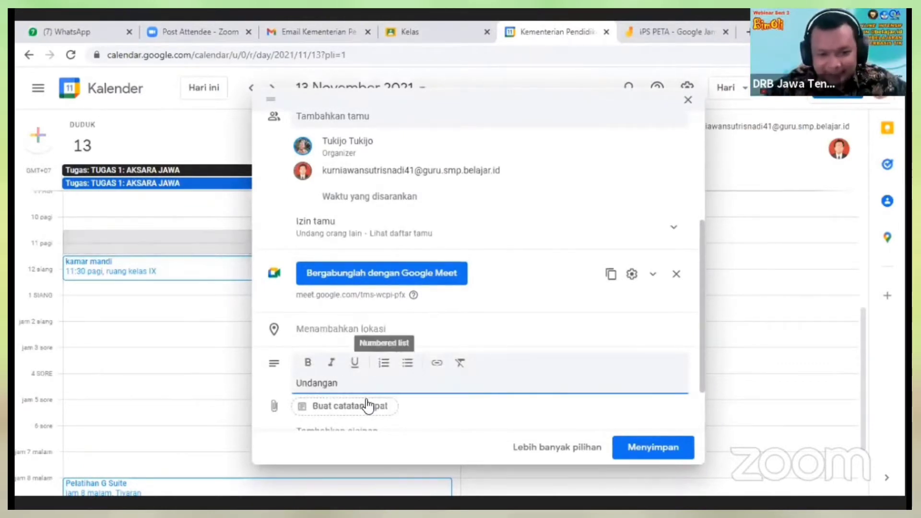
scroll(366, 400, down, 2)
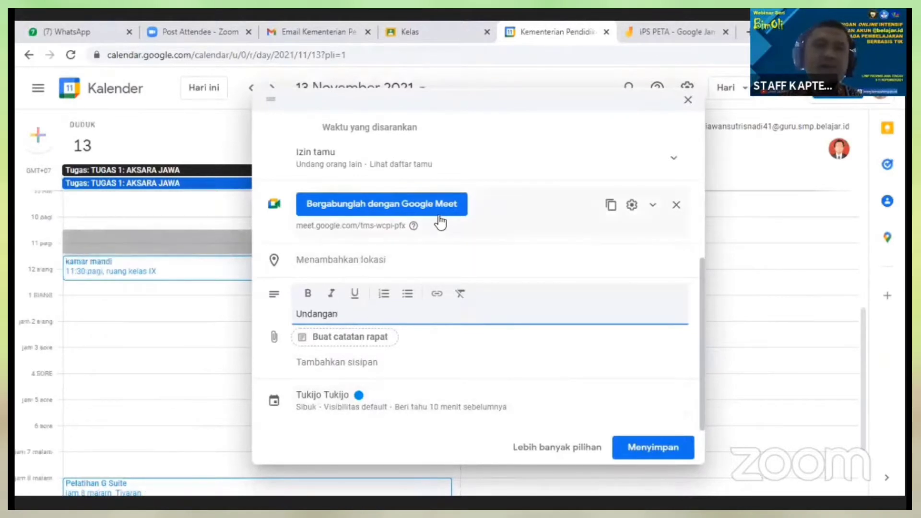
- Copy the event's Google Meet conference info and expand its full joining details
scroll(533, 249, up, 2)
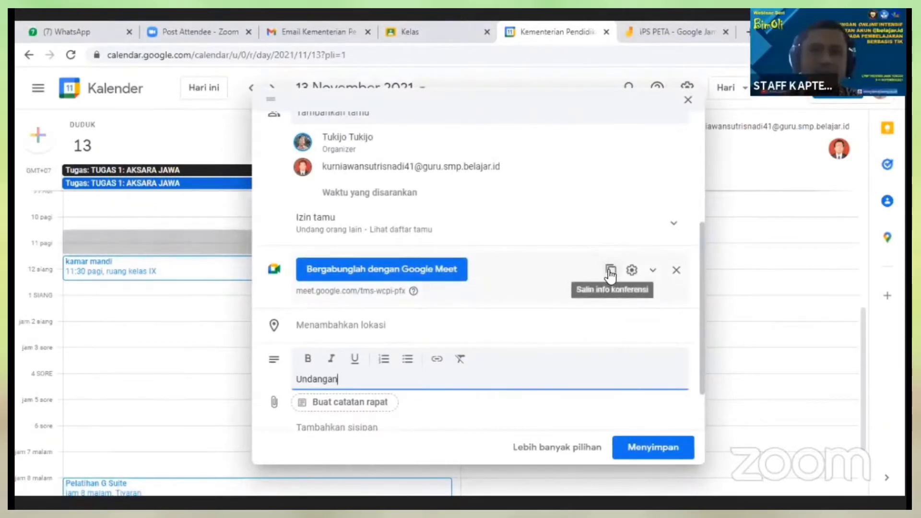
click(633, 272)
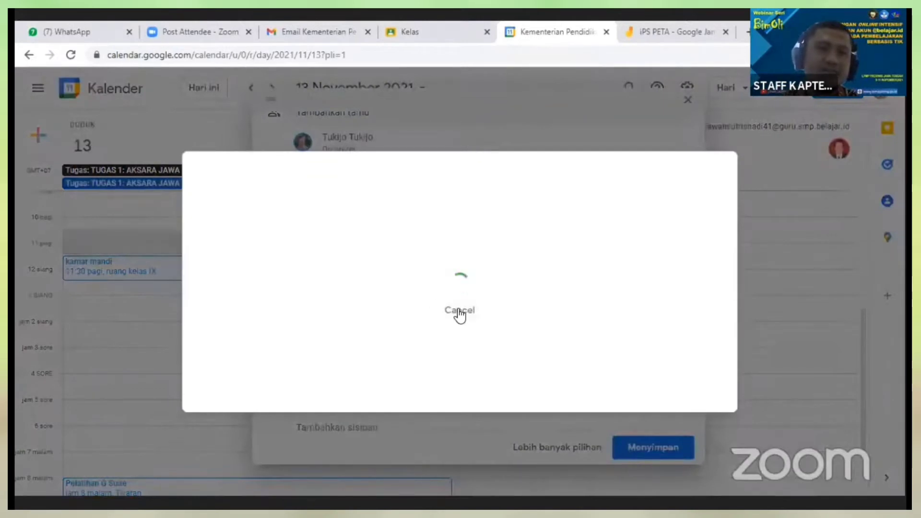
click(461, 311)
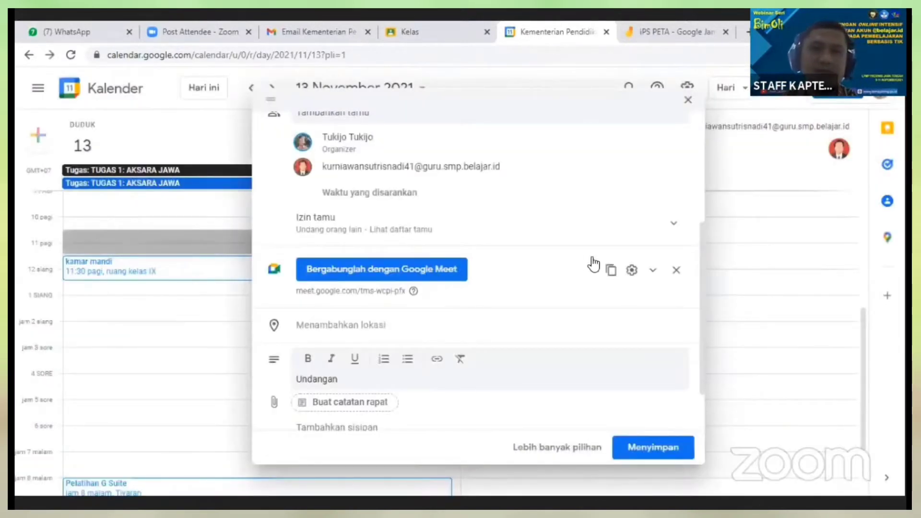
click(610, 272)
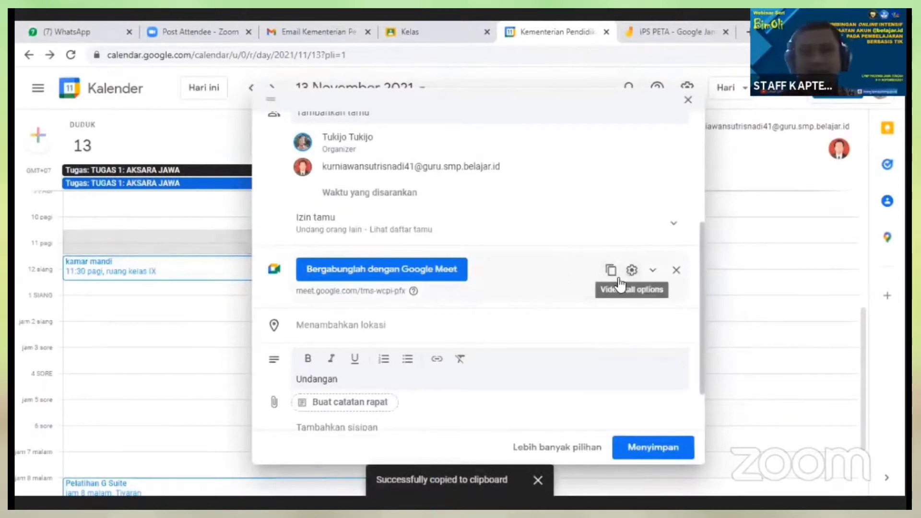
click(653, 270)
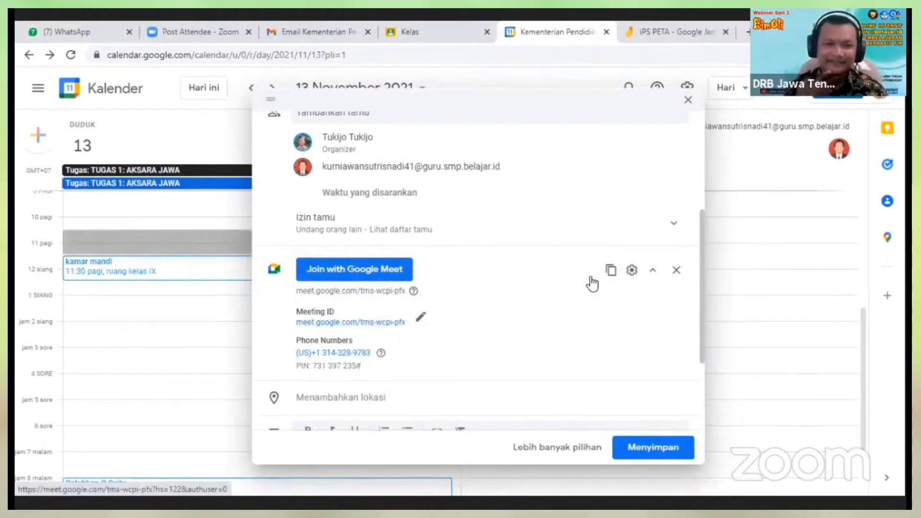
- Expand the event's calendar settings and add a second notification set to 15 minutes before
scroll(451, 384, down, 3)
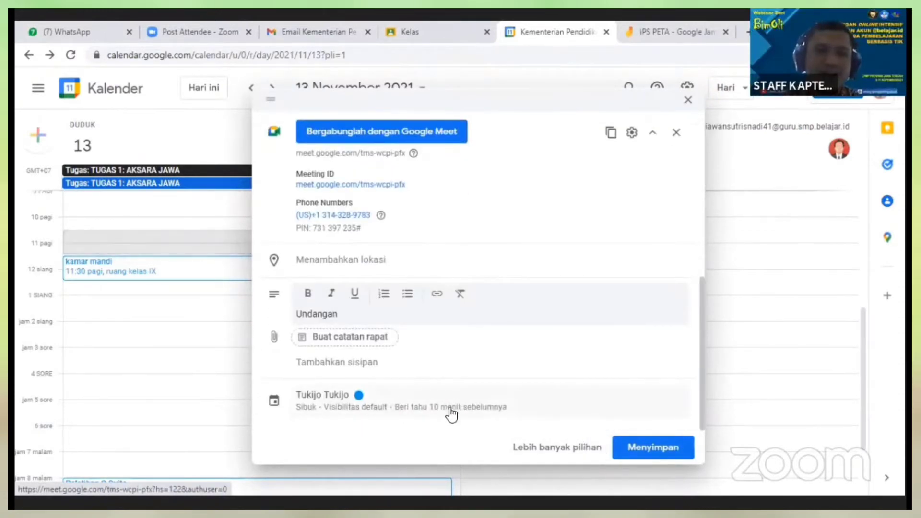
click(450, 406)
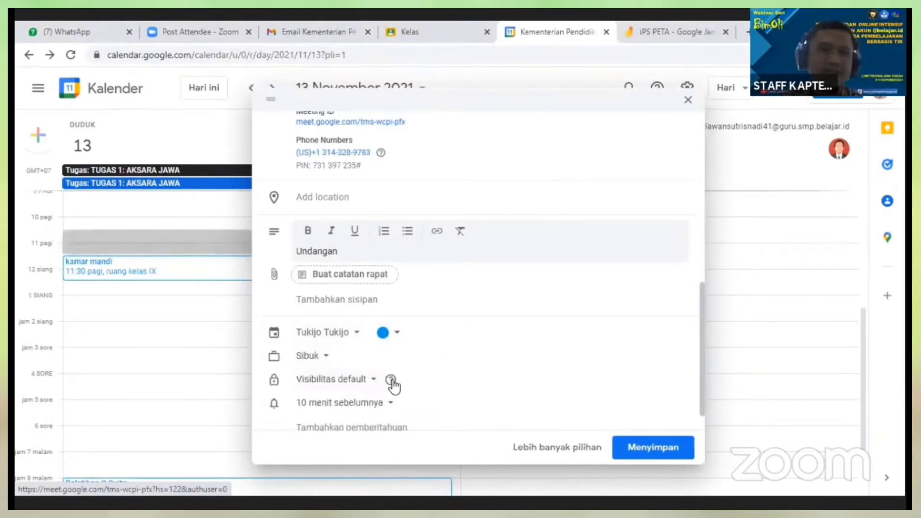
scroll(393, 384, down, 1)
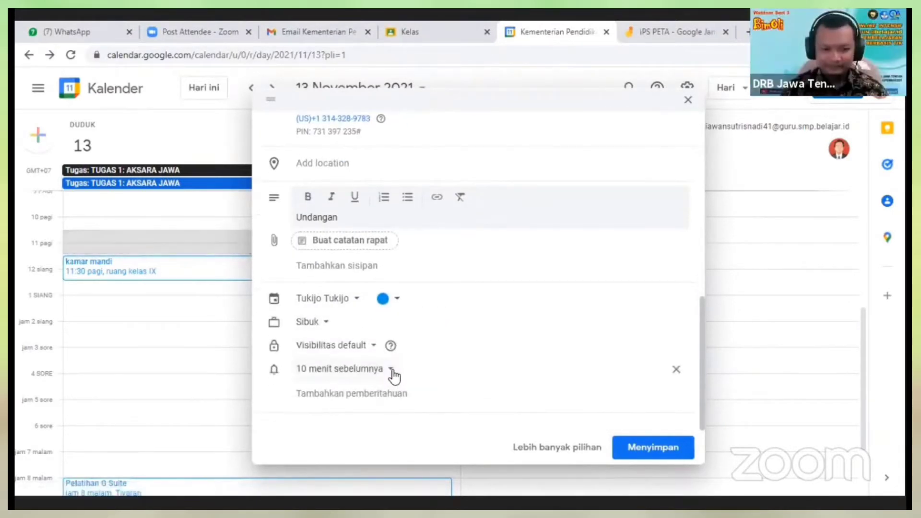
click(392, 372)
click(386, 373)
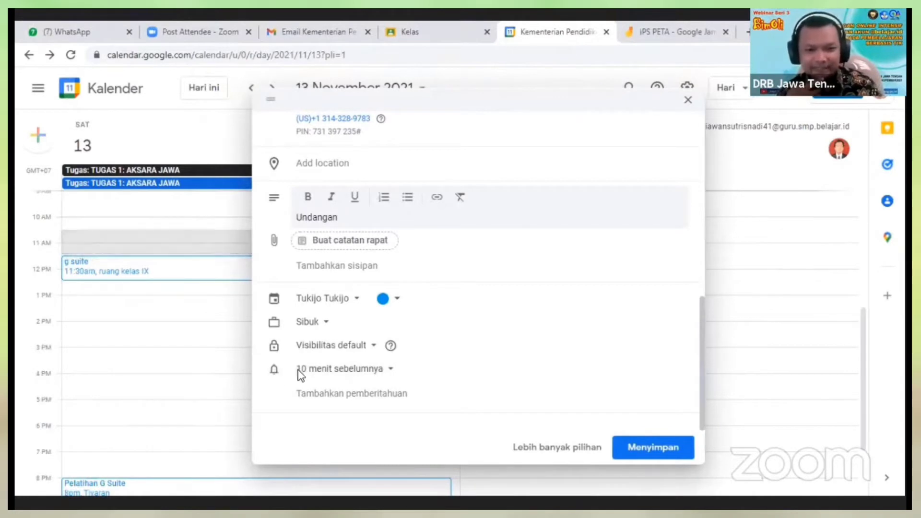
click(354, 396)
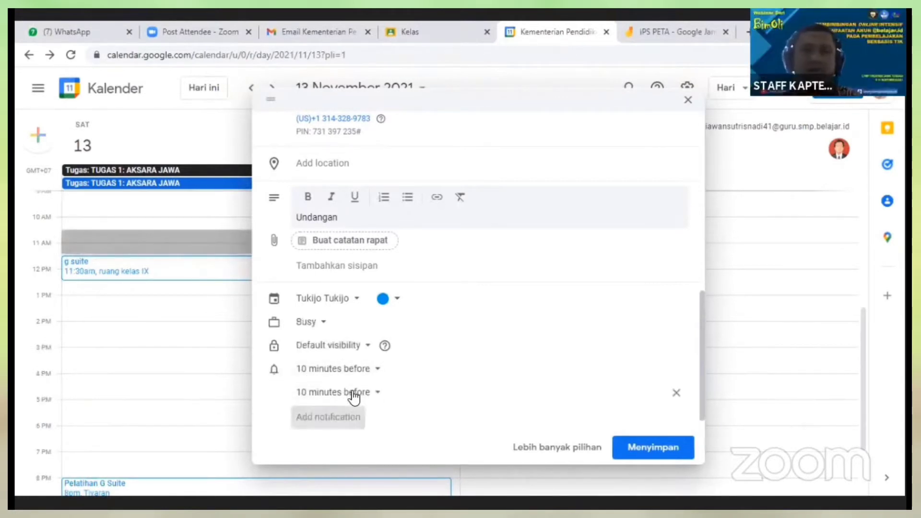
click(379, 393)
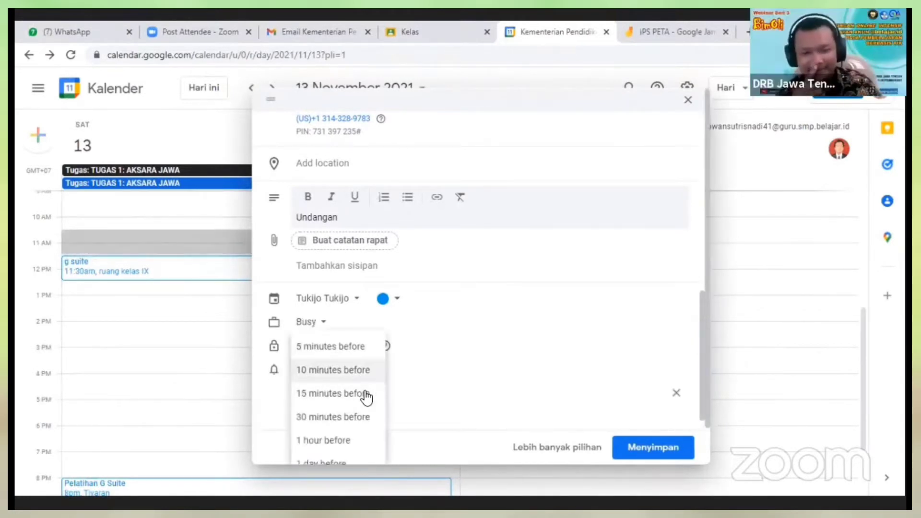
click(364, 393)
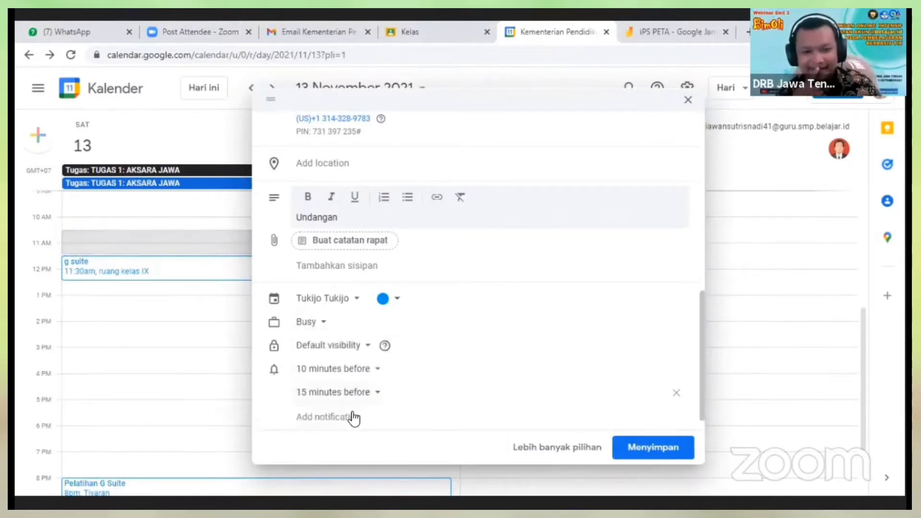
- Save the RAPAT GURU event and send the invitation emails to its guests
scroll(350, 417, down, 2)
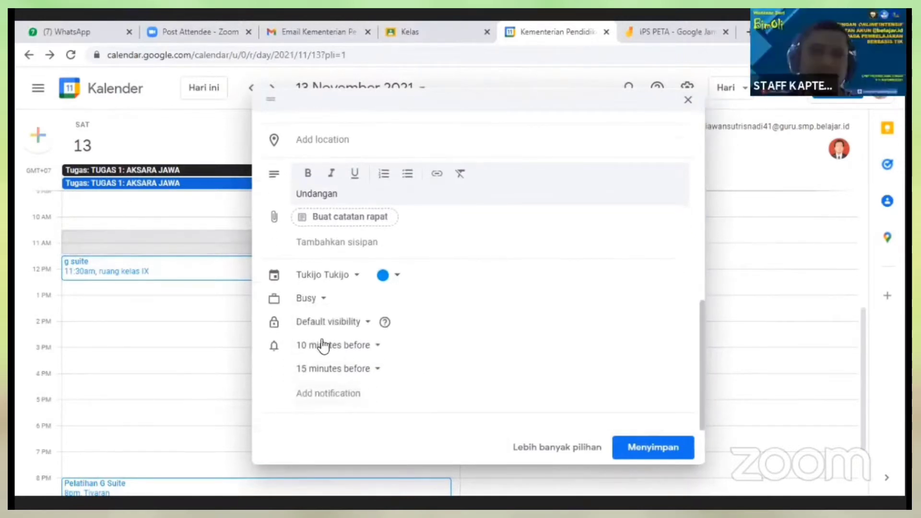
click(652, 451)
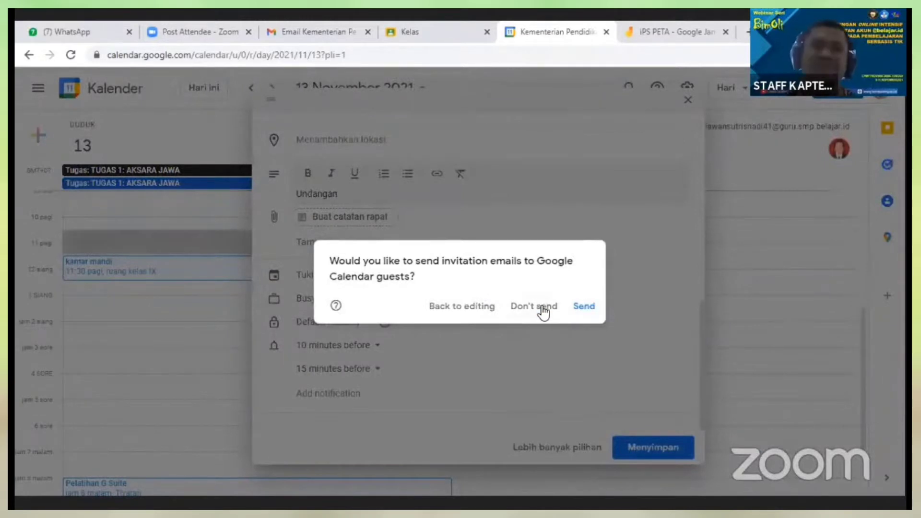
click(586, 311)
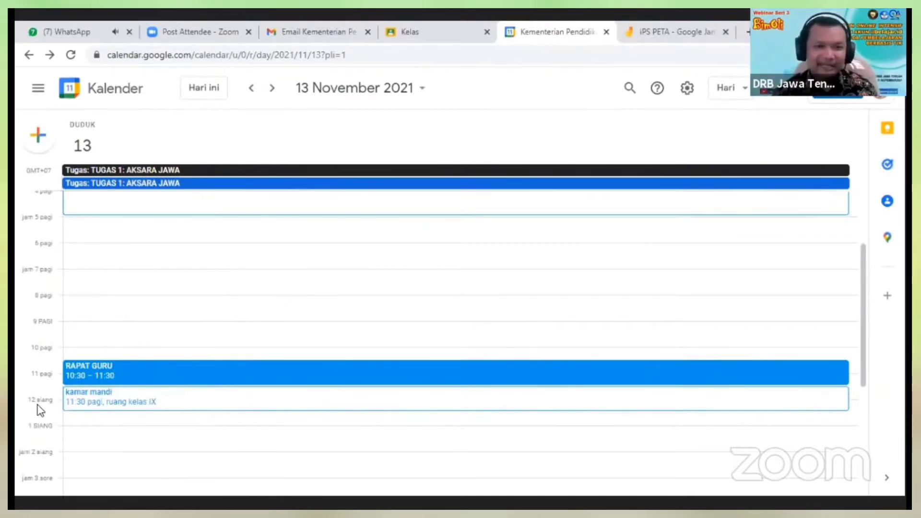
- Display the calendar in week view and in month view to compare the layouts, including October 2021
scroll(192, 231, up, 2)
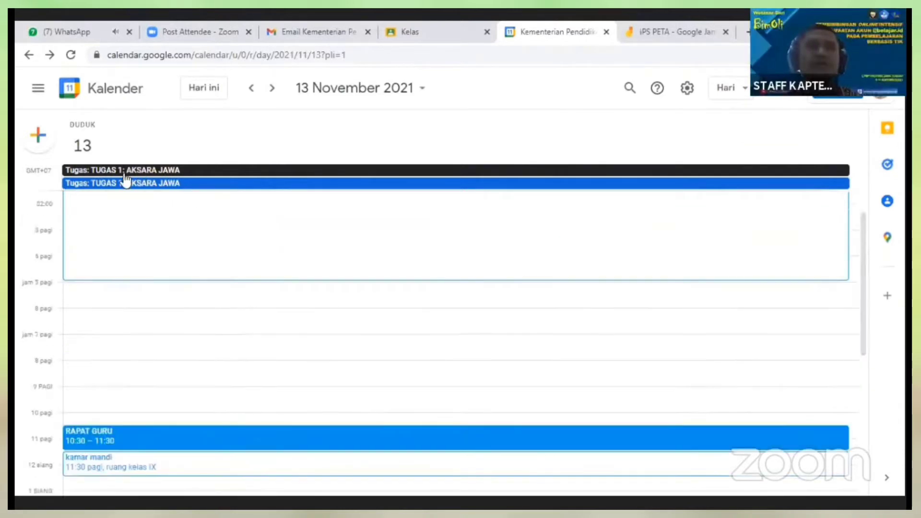
click(727, 88)
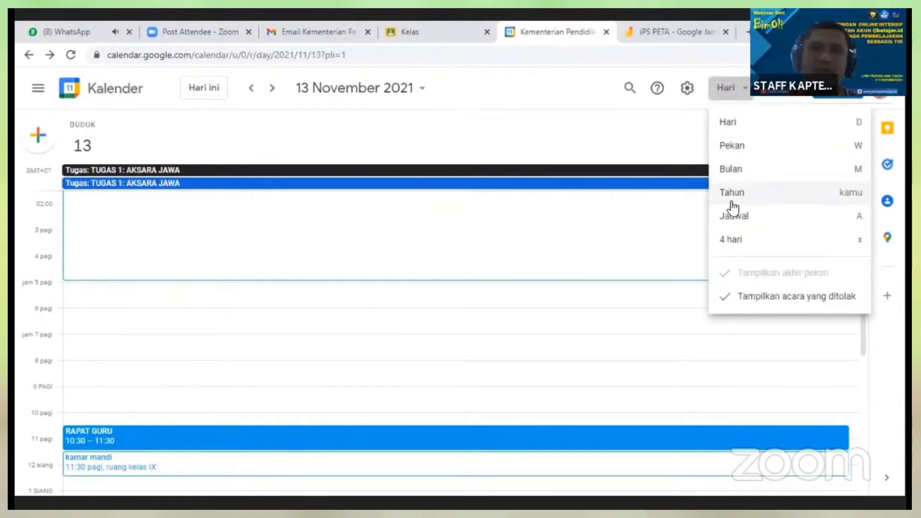
click(724, 150)
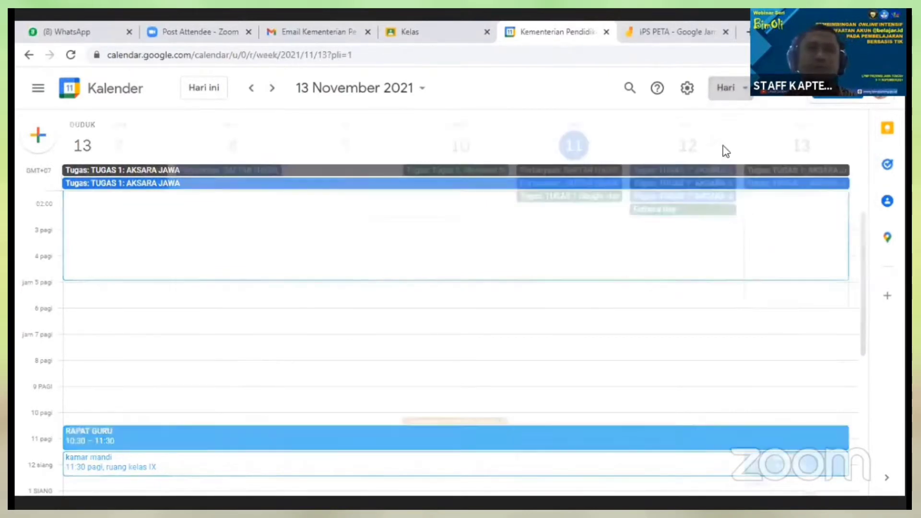
scroll(554, 238, up, 1)
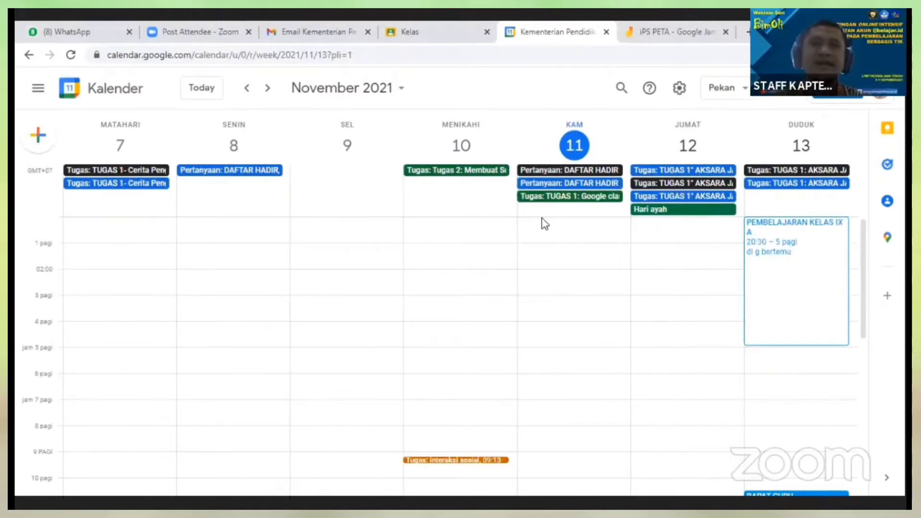
click(722, 87)
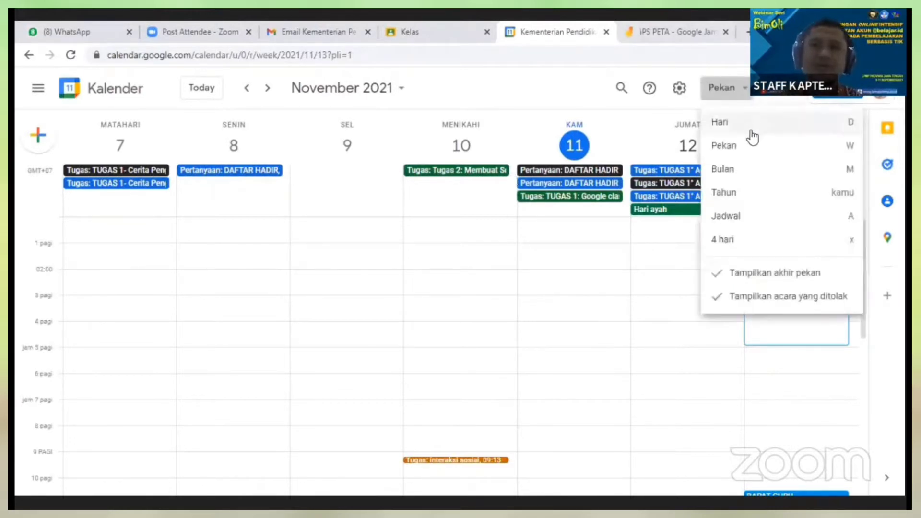
click(742, 182)
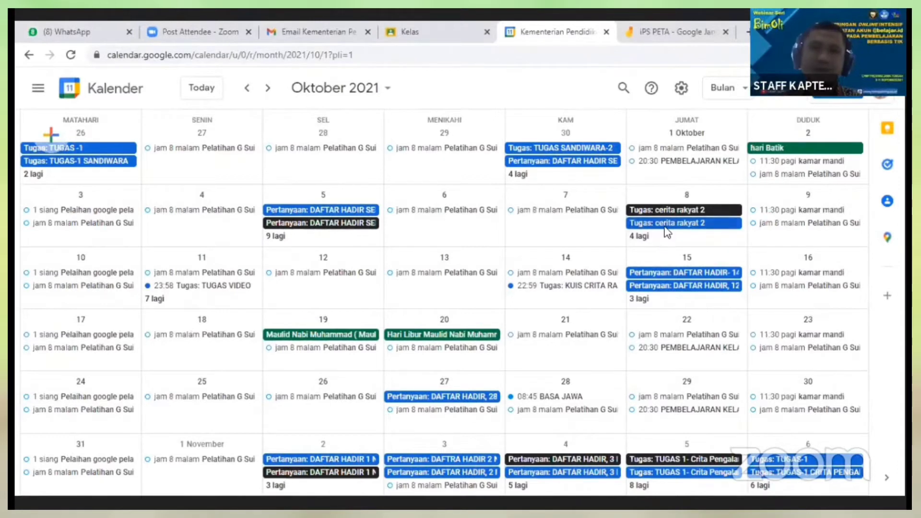
- Switch the calendar from month view to week view and on to day view
click(685, 102)
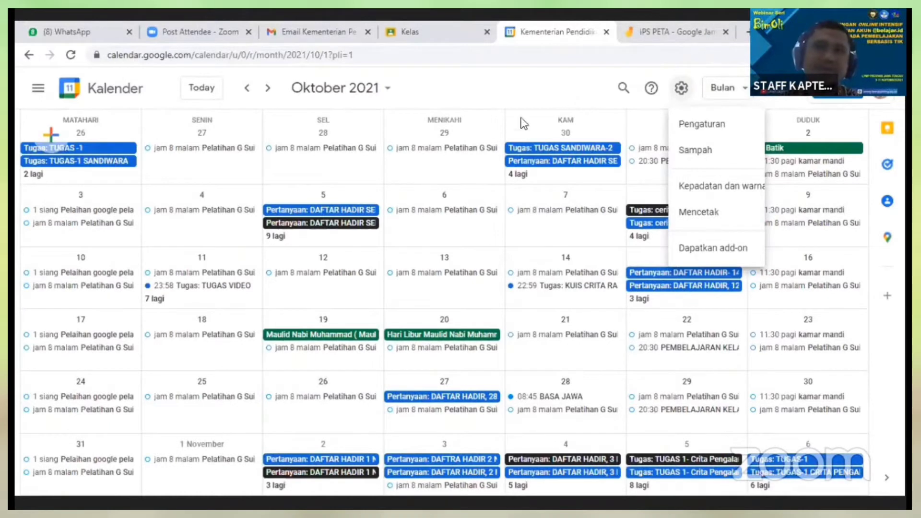
click(741, 95)
click(741, 95)
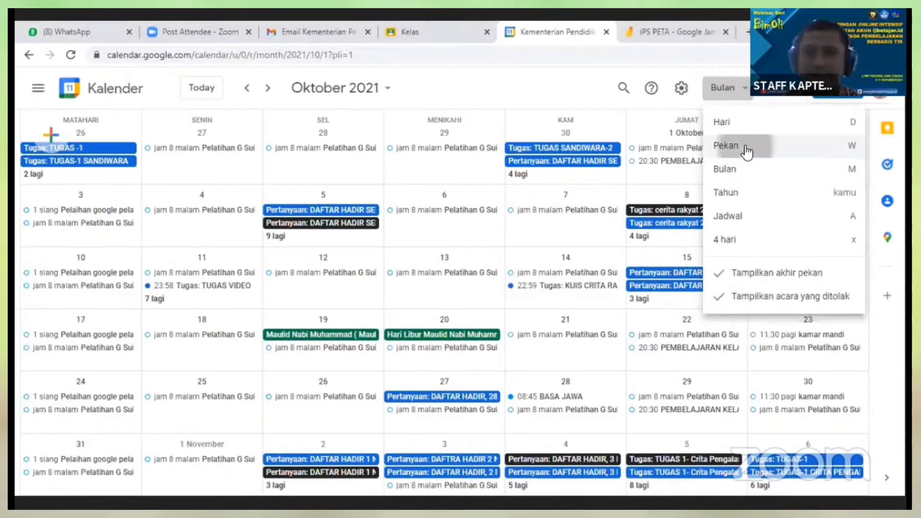
click(744, 146)
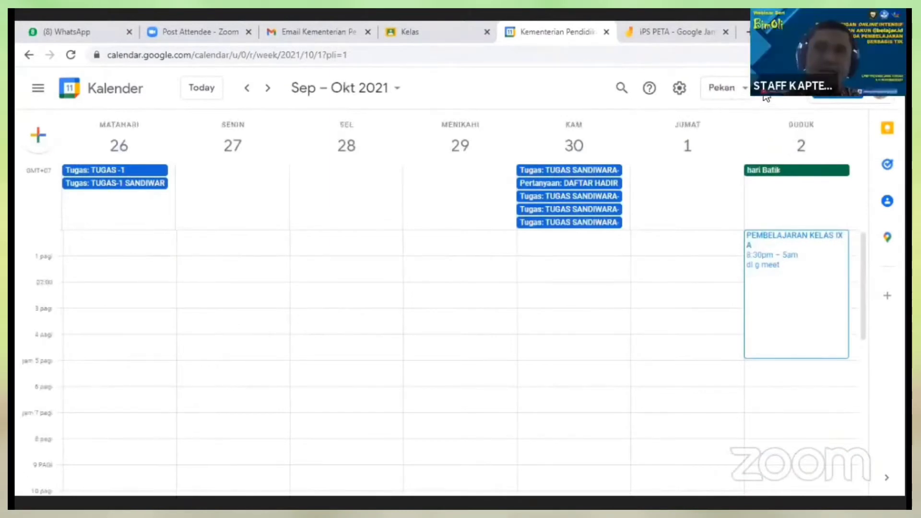
click(746, 99)
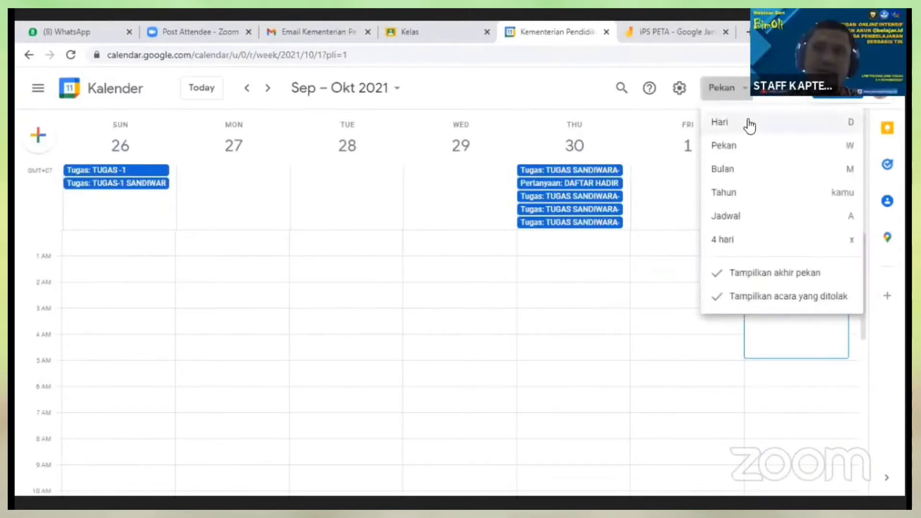
click(722, 123)
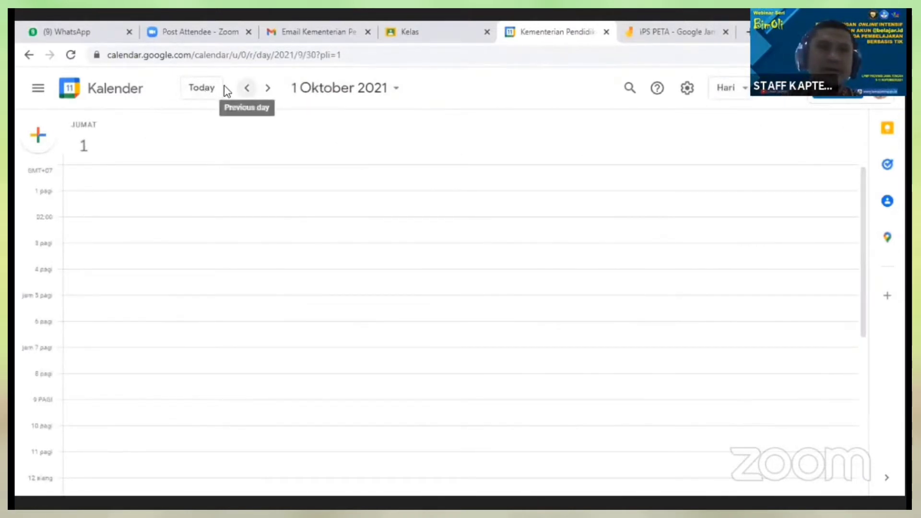
- Find the RAPAT GURU event on 13 November 2021 and join its Google Meet call
click(247, 88)
click(421, 95)
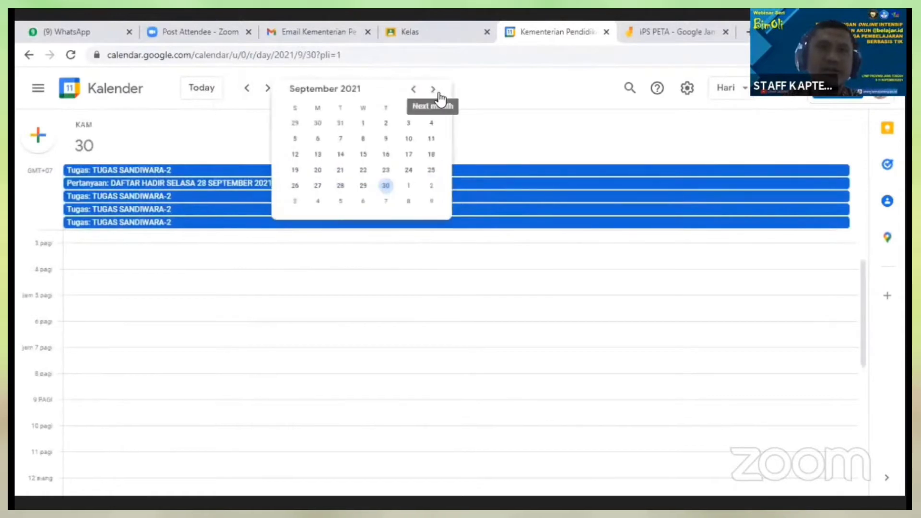
click(434, 90)
click(434, 90)
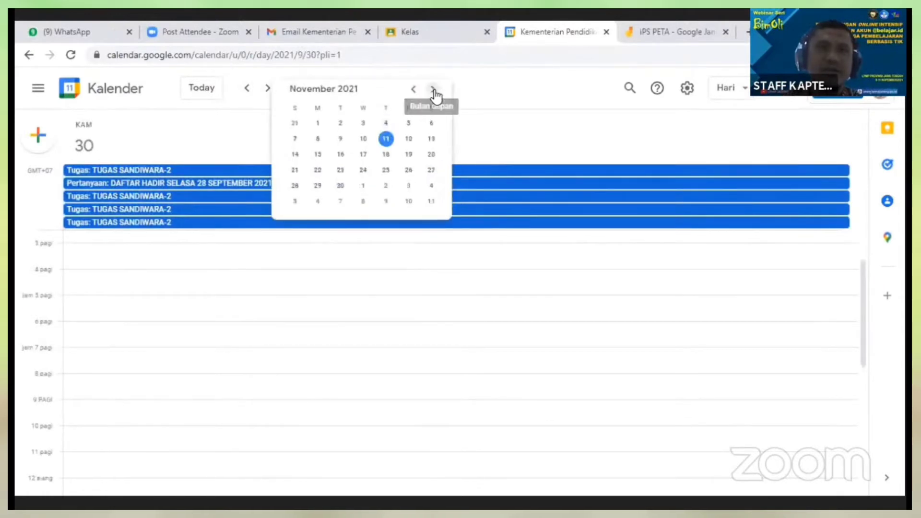
click(431, 140)
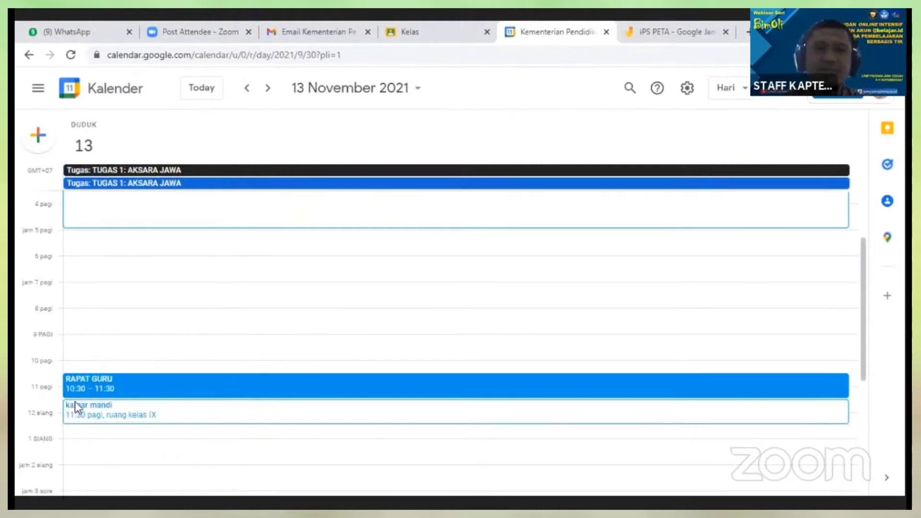
click(95, 390)
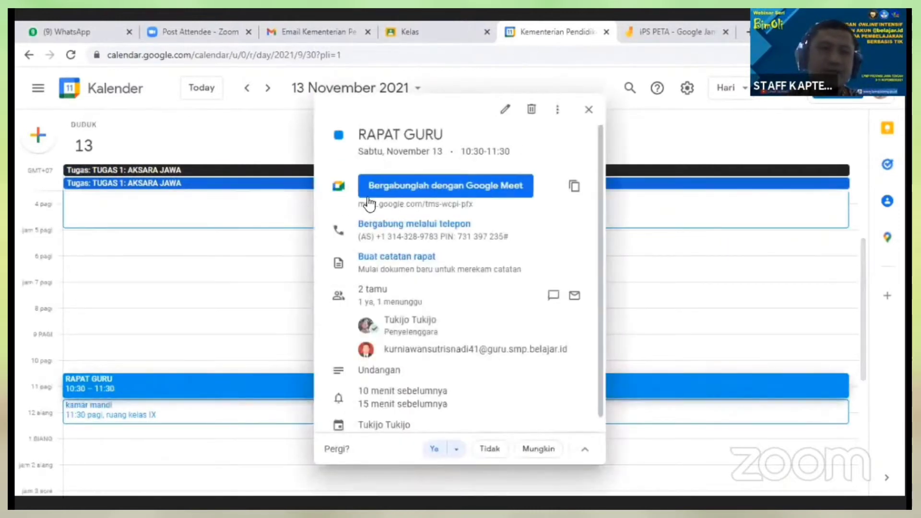
click(507, 194)
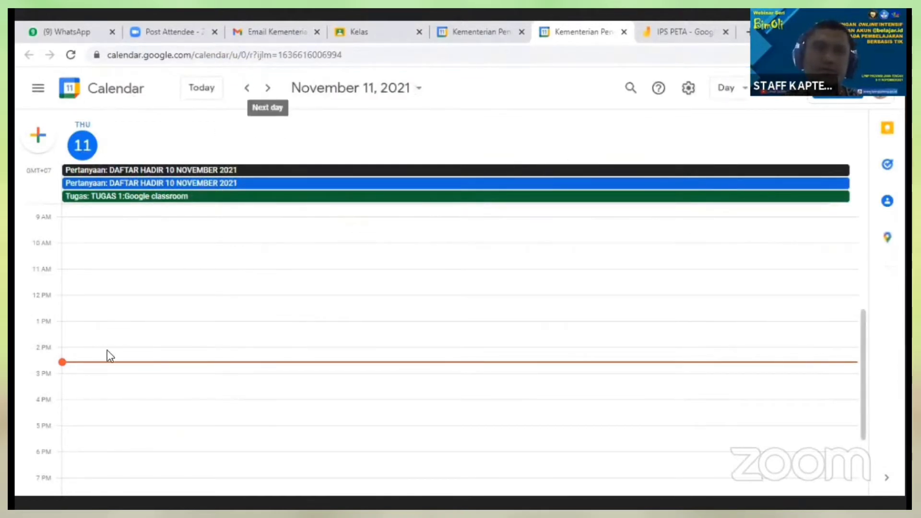
click(744, 91)
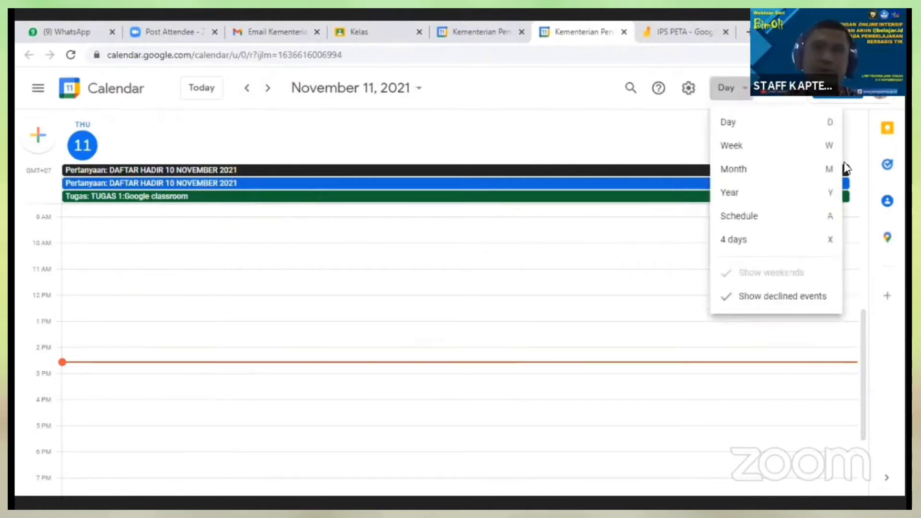
click(753, 129)
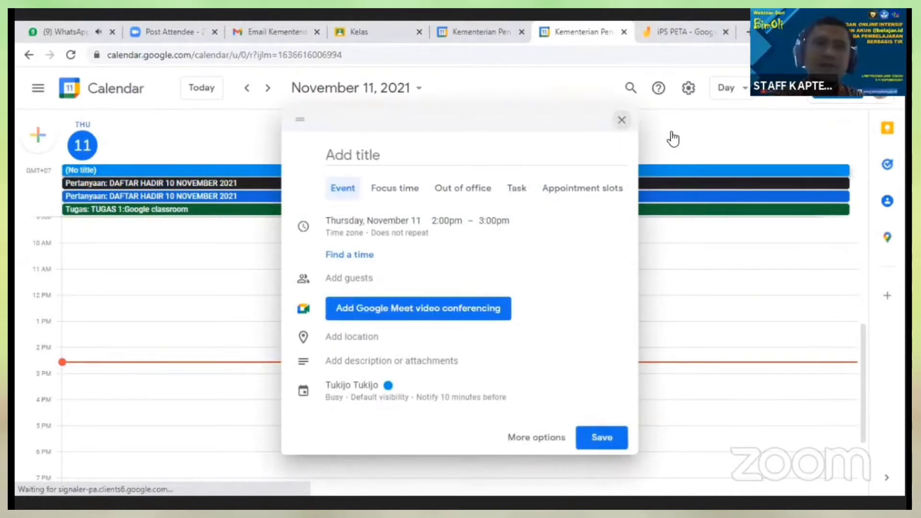
click(628, 122)
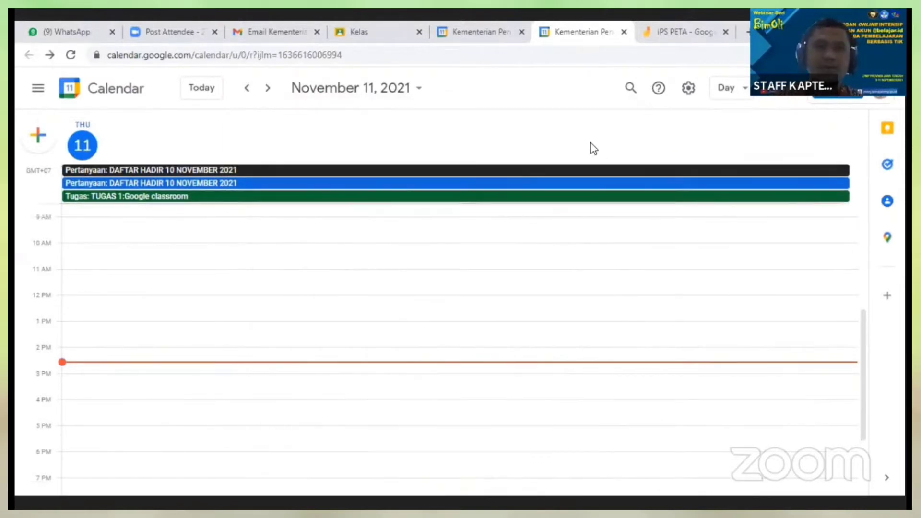
click(738, 90)
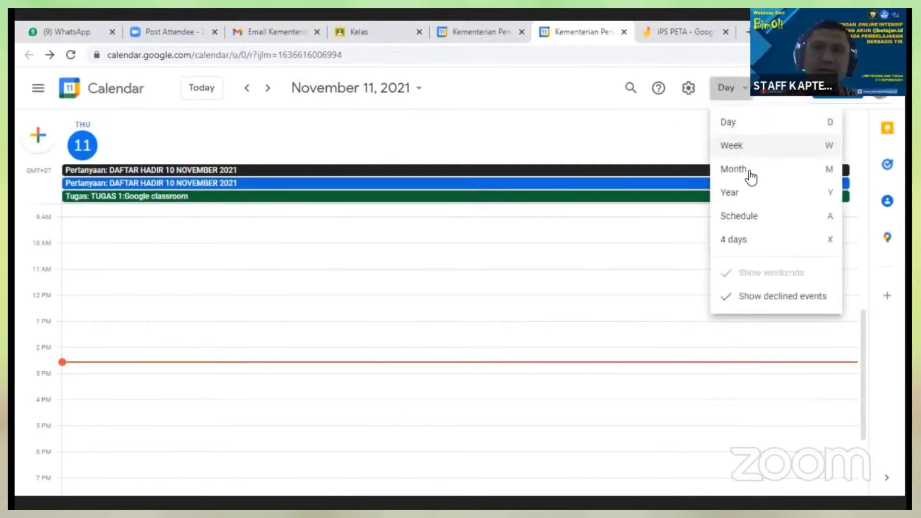
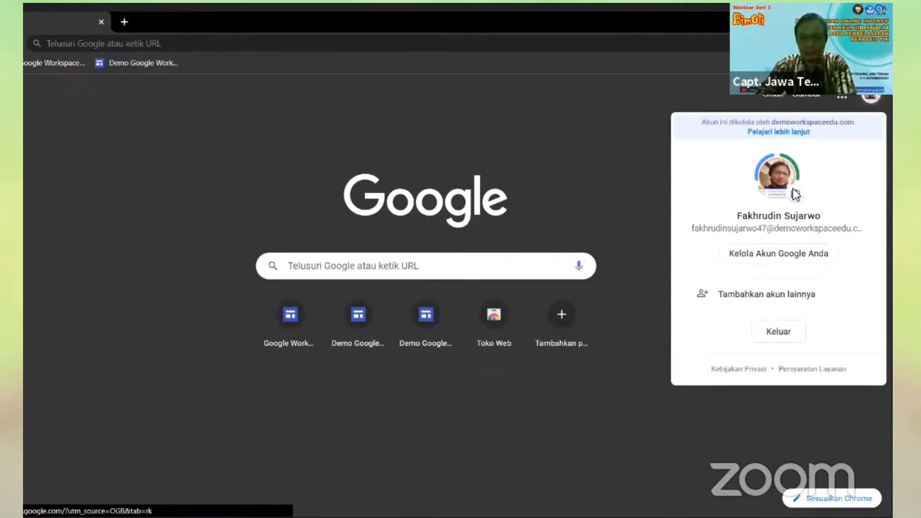
- Switch to Google Meet and start an instant meeting with the camera turned on
click(839, 108)
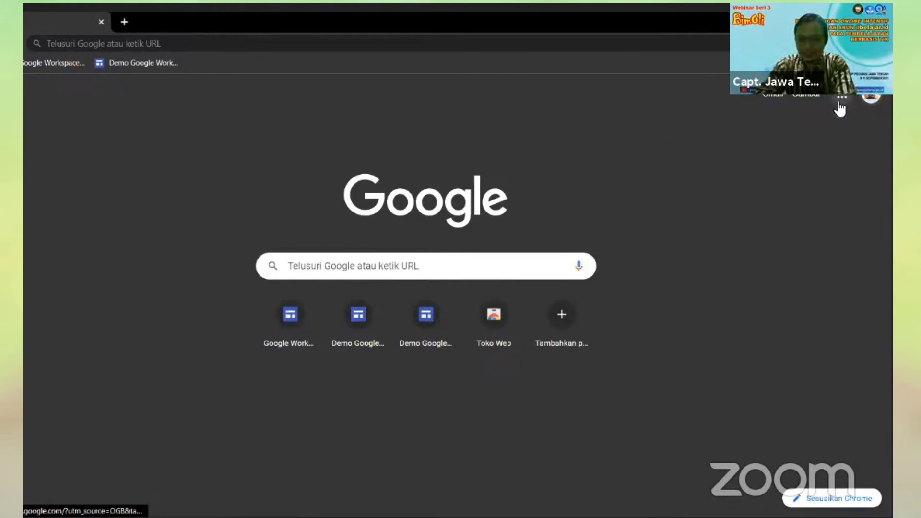
click(839, 108)
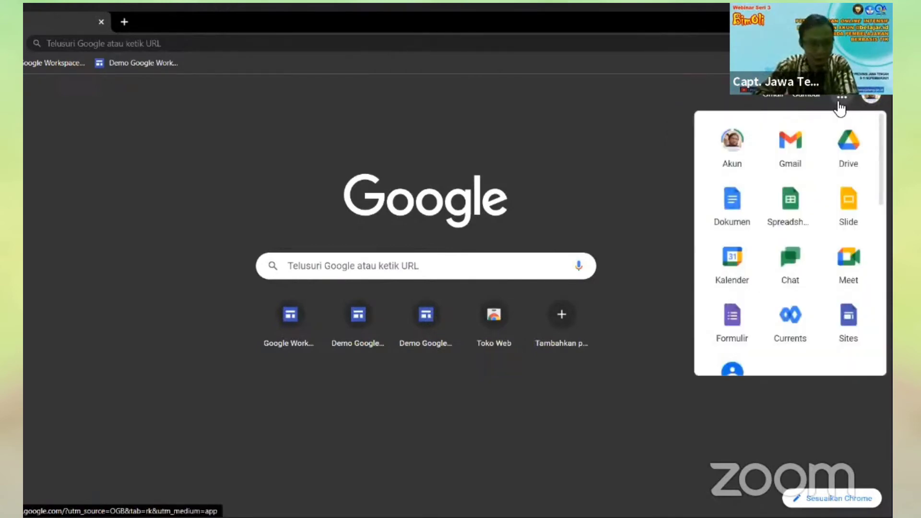
click(839, 255)
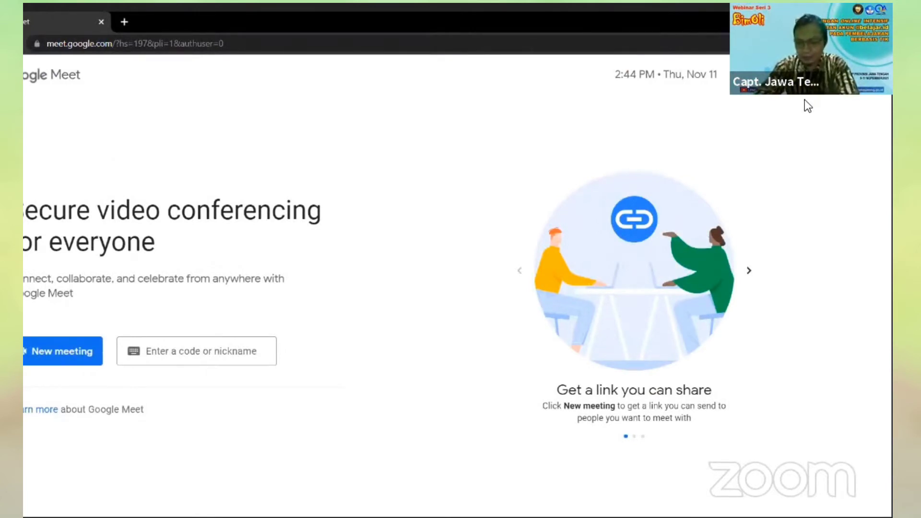
click(76, 355)
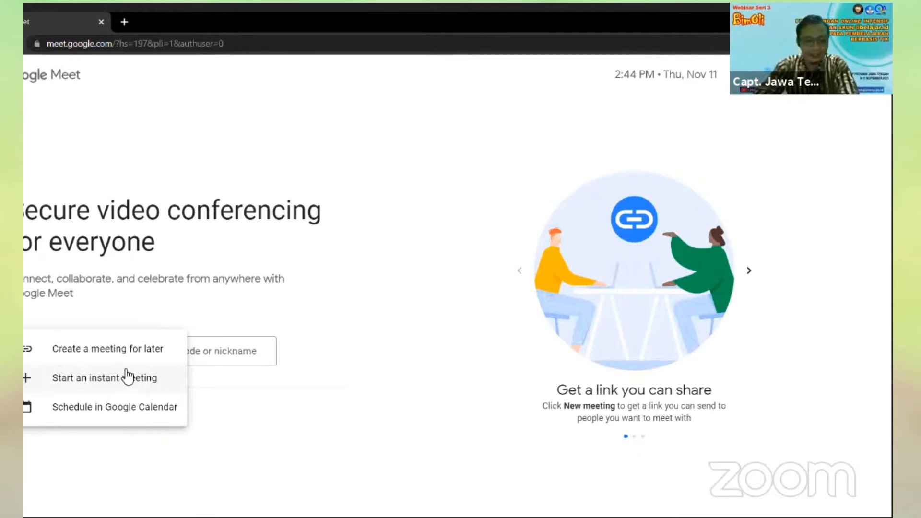
click(161, 381)
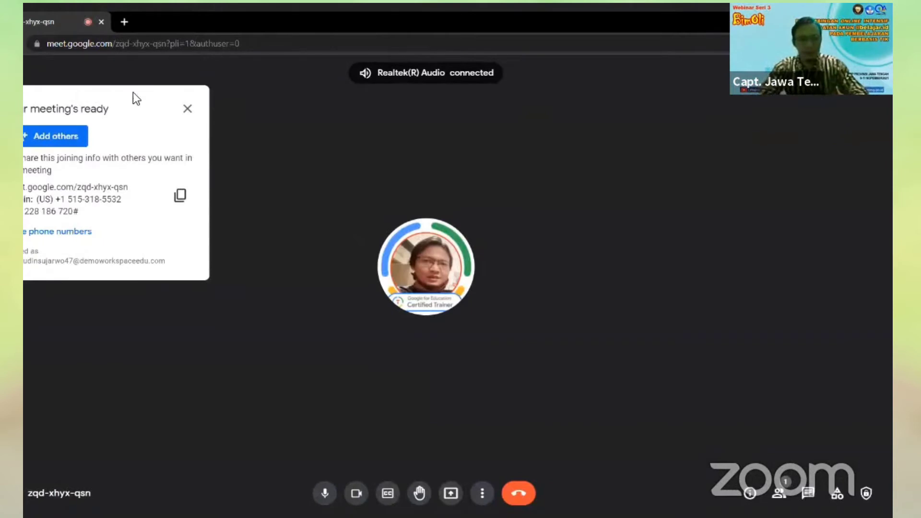
key(ctrl+e)
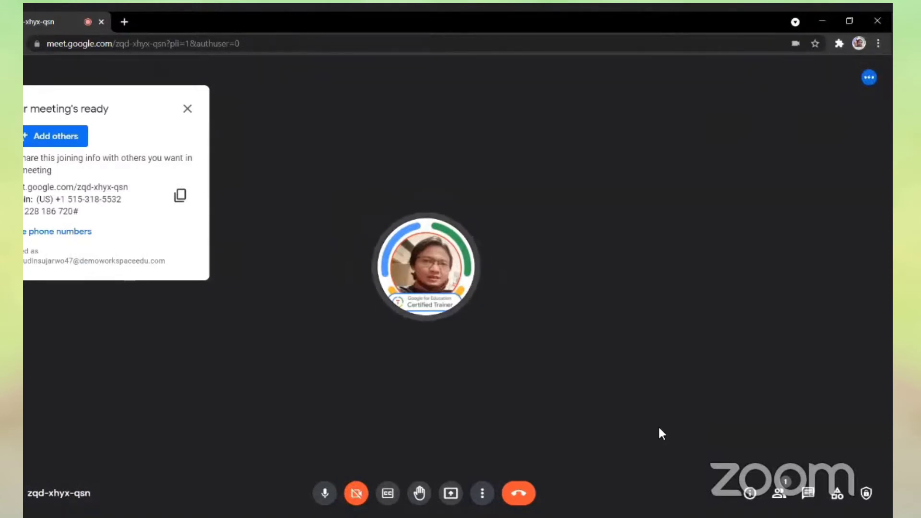
key(ctrl+e)
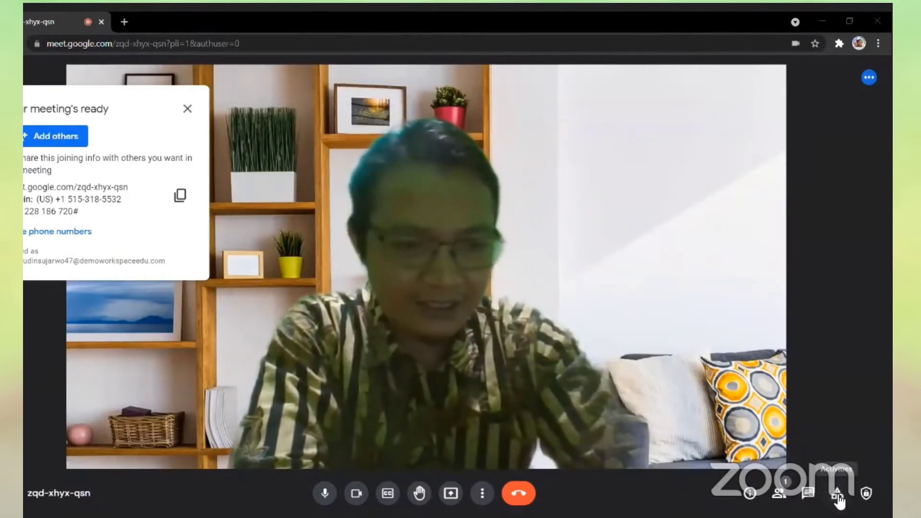
- View the meeting's Breakout rooms activity and close it
click(837, 494)
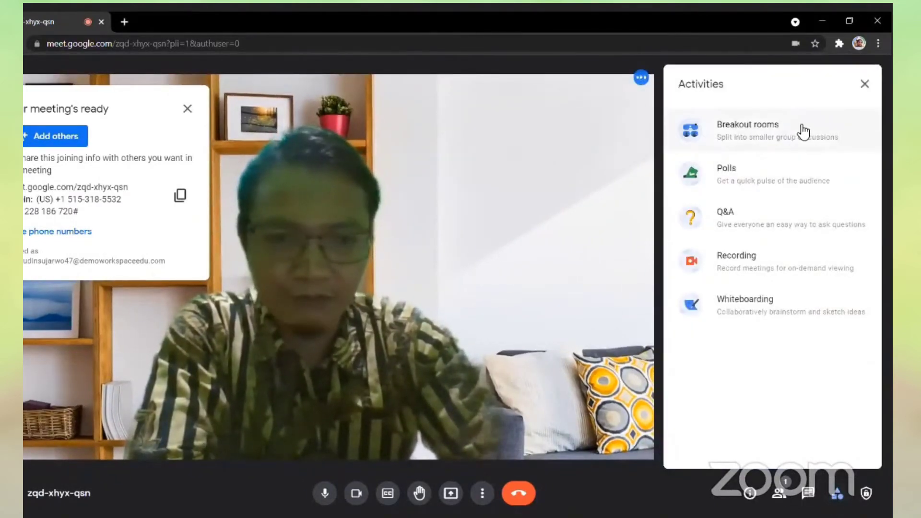
click(803, 131)
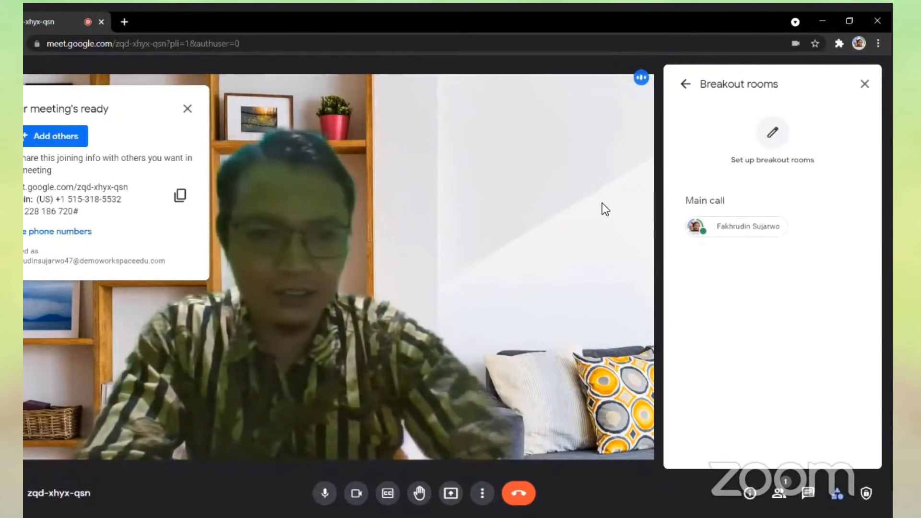
click(865, 86)
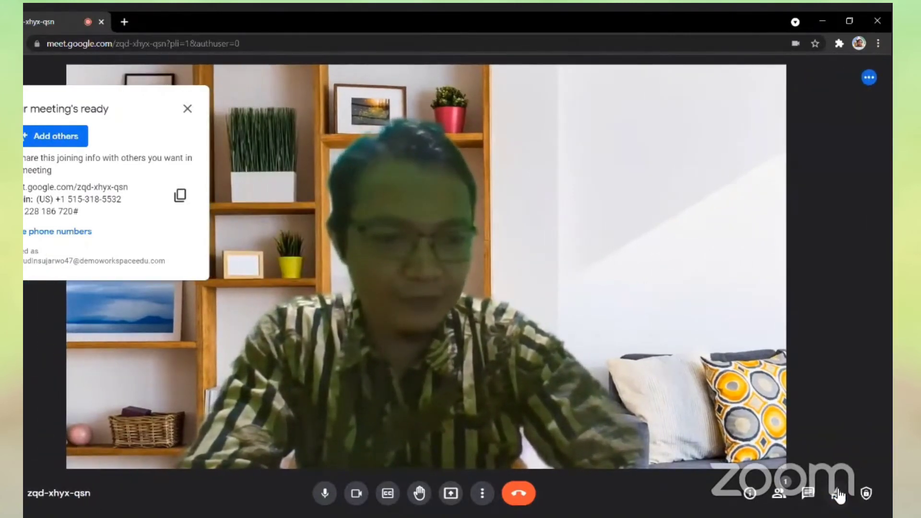
- Start a new poll in the meeting's activities with the answer options "jogja" and "Bali"
click(837, 494)
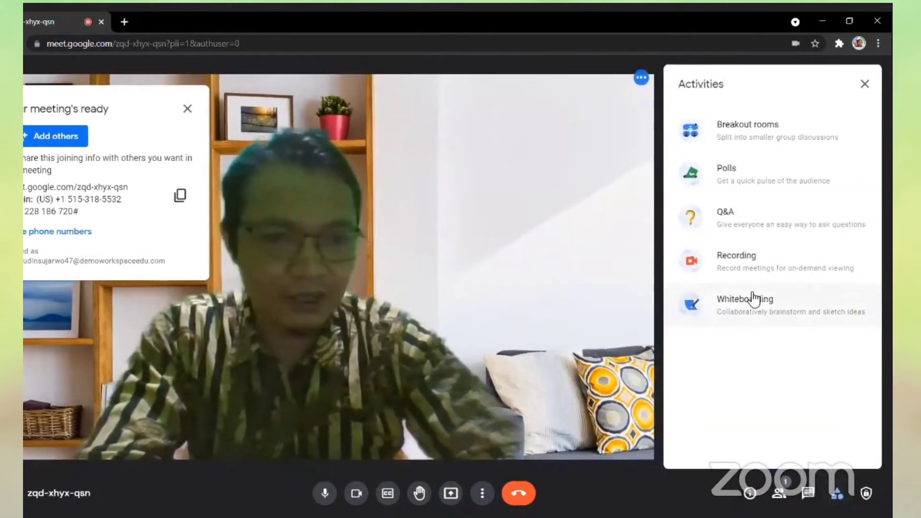
click(755, 166)
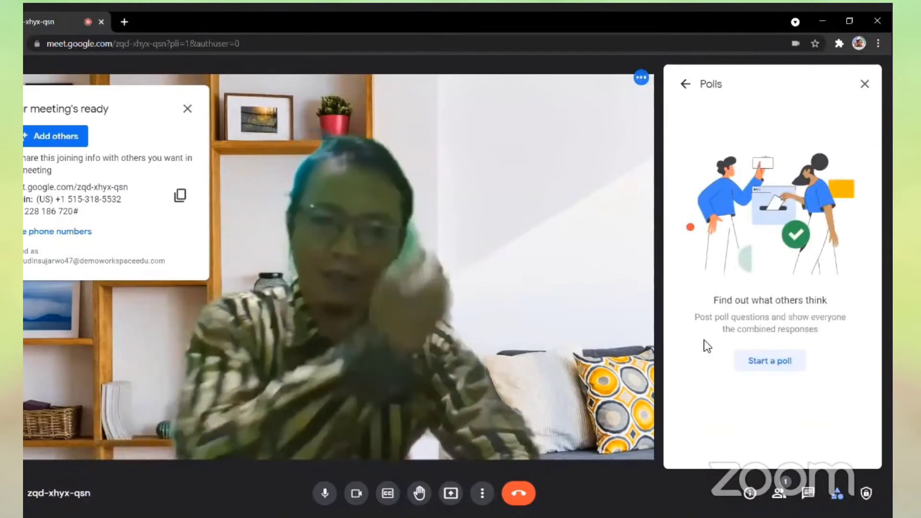
click(772, 365)
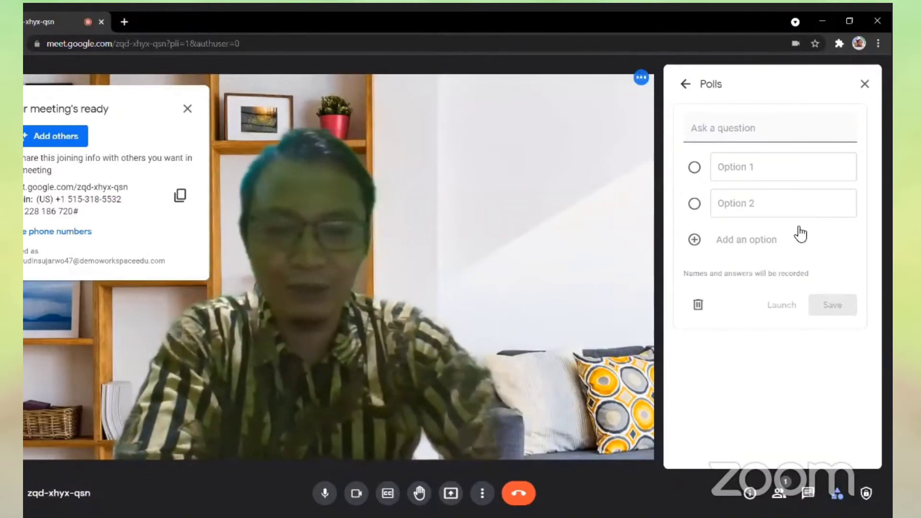
click(807, 174)
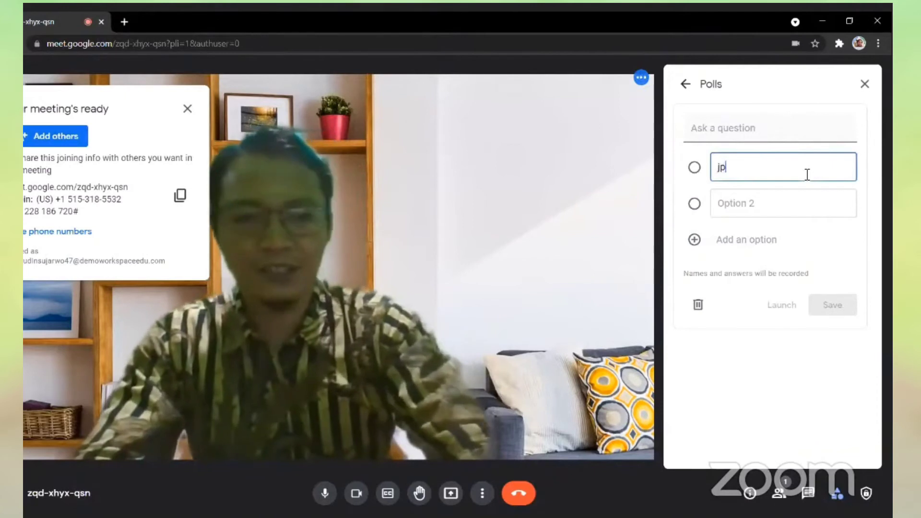
text(jog)
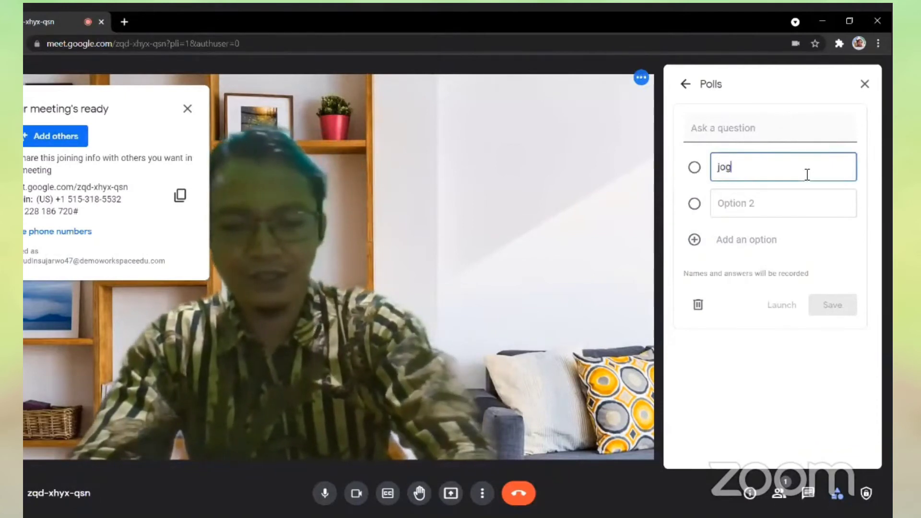
text(ja)
key(Tab)
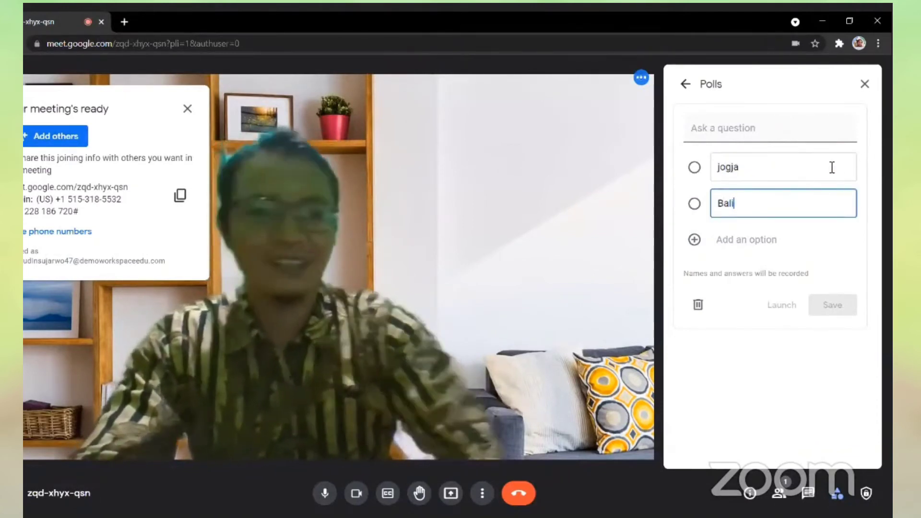
- Launch the poll with the question ":ibura kemana?" and close the Polls activity
click(789, 127)
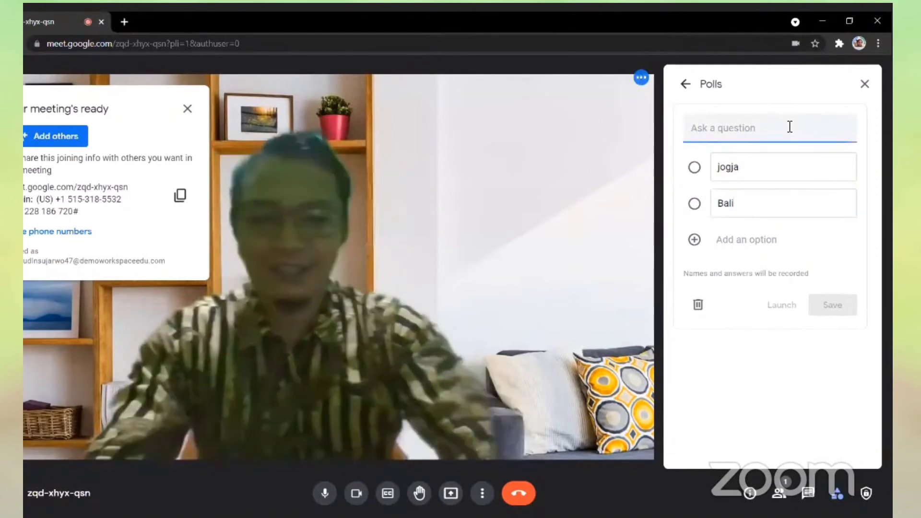
text(:ibura)
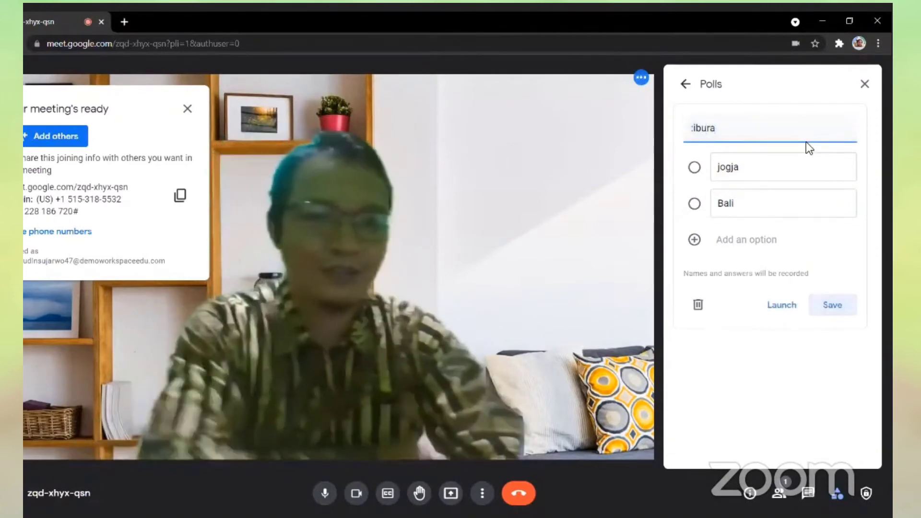
text( kemana?)
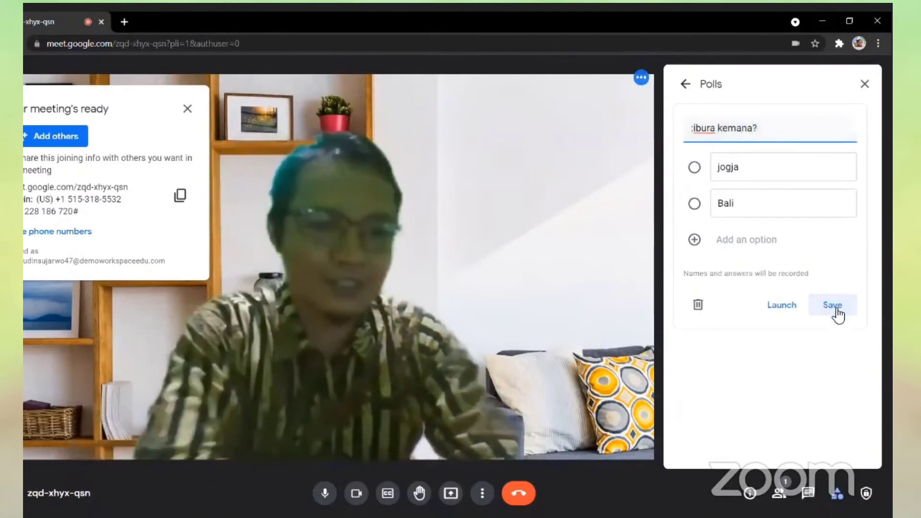
click(825, 312)
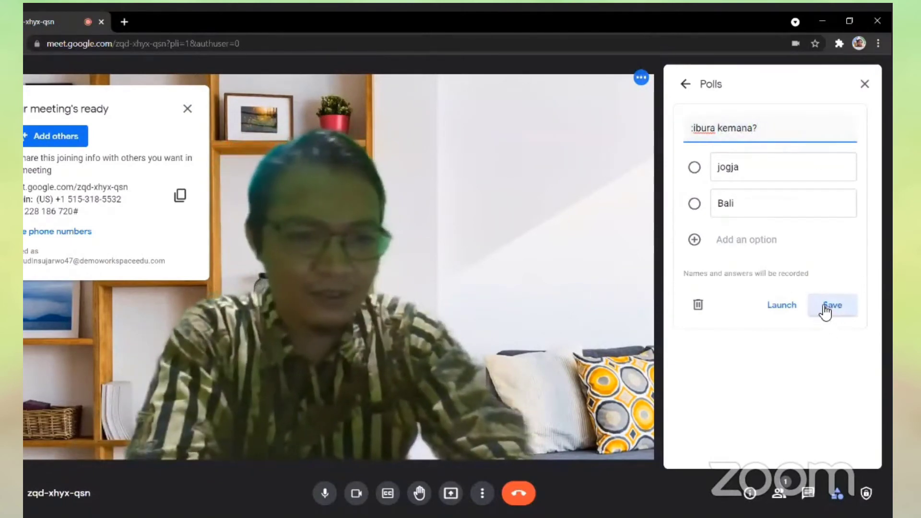
click(781, 306)
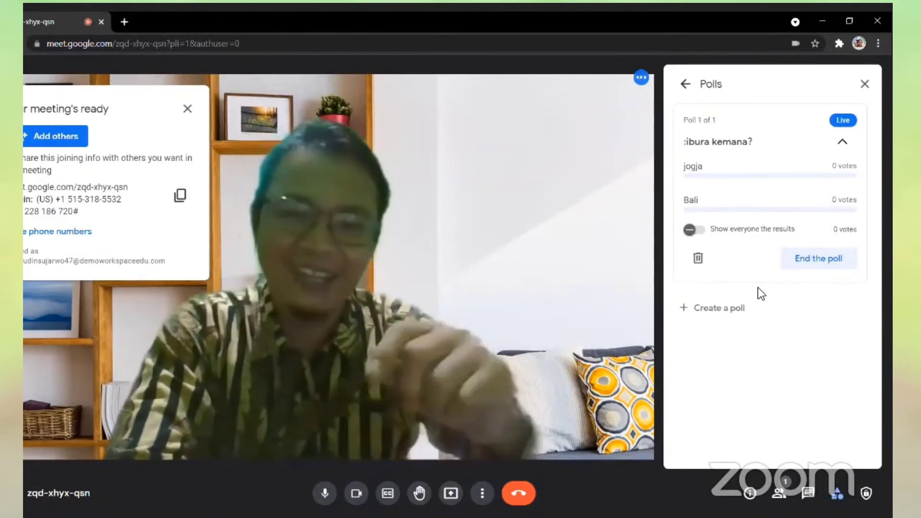
click(863, 85)
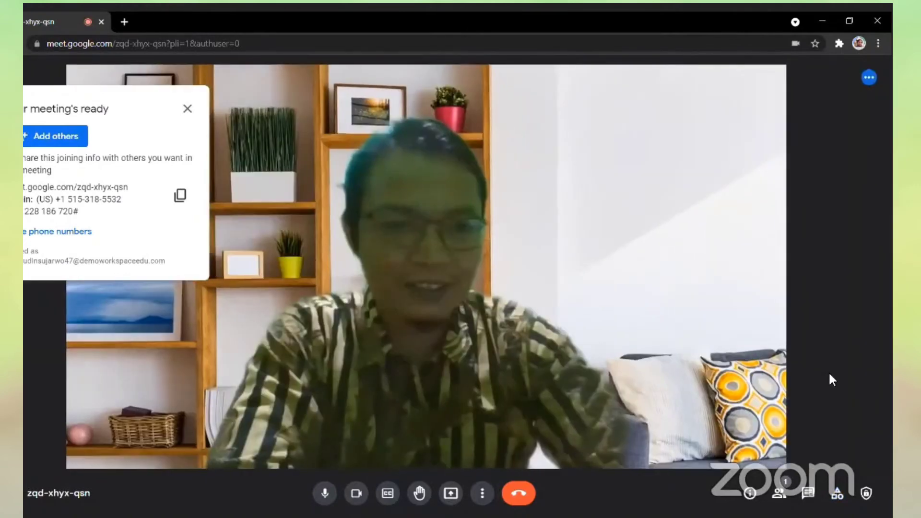